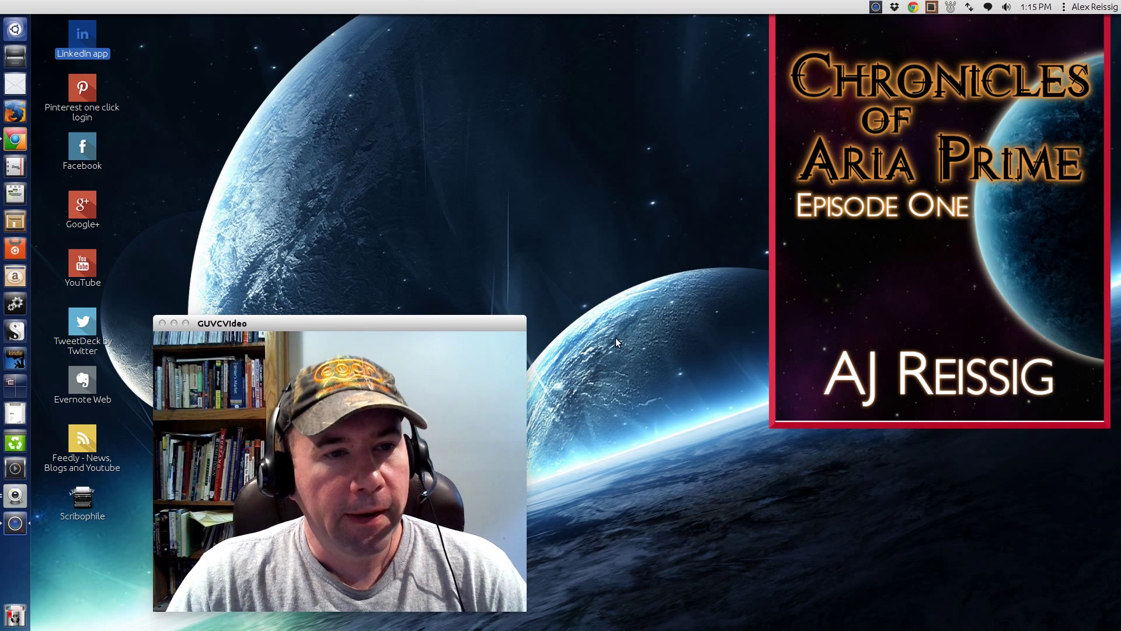
# - Drag the LinkedIn app shortcut toward the launcher, then bring up the Unity Drawers article in Chrome
pyautogui.click(211, 164)
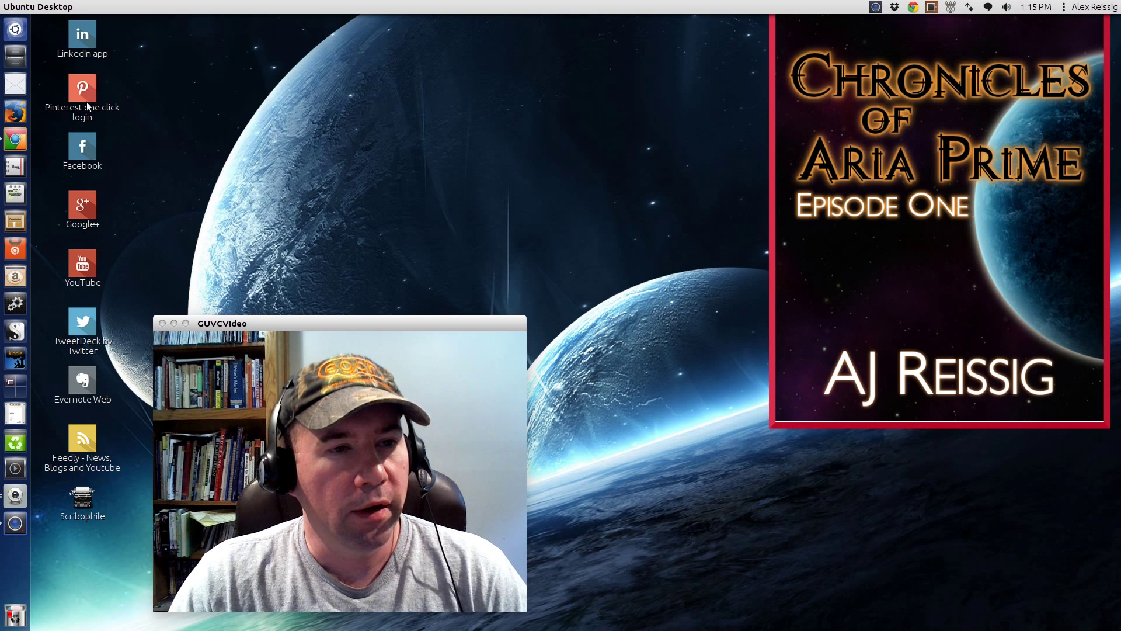
pyautogui.moveTo(83, 41); pyautogui.dragTo(41, 73)
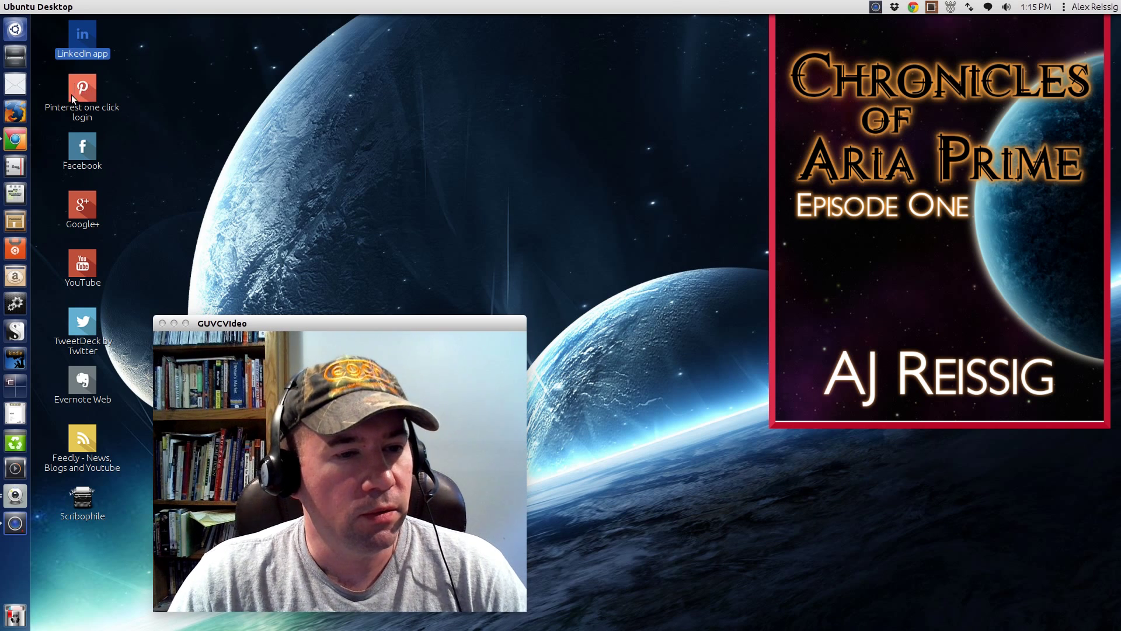
pyautogui.click(15, 142)
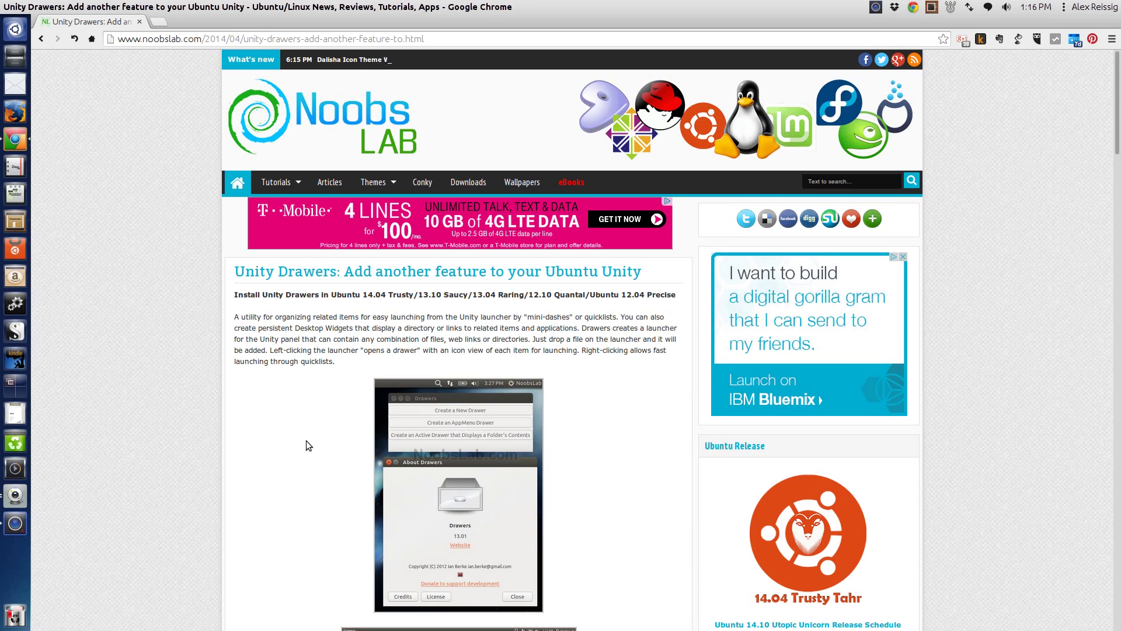
# - Scroll the NoobsLab article and view the enlarged Active Drawers screenshot
pyautogui.scroll(-5, 306, 441)
pyautogui.scroll(-4, 303, 446)
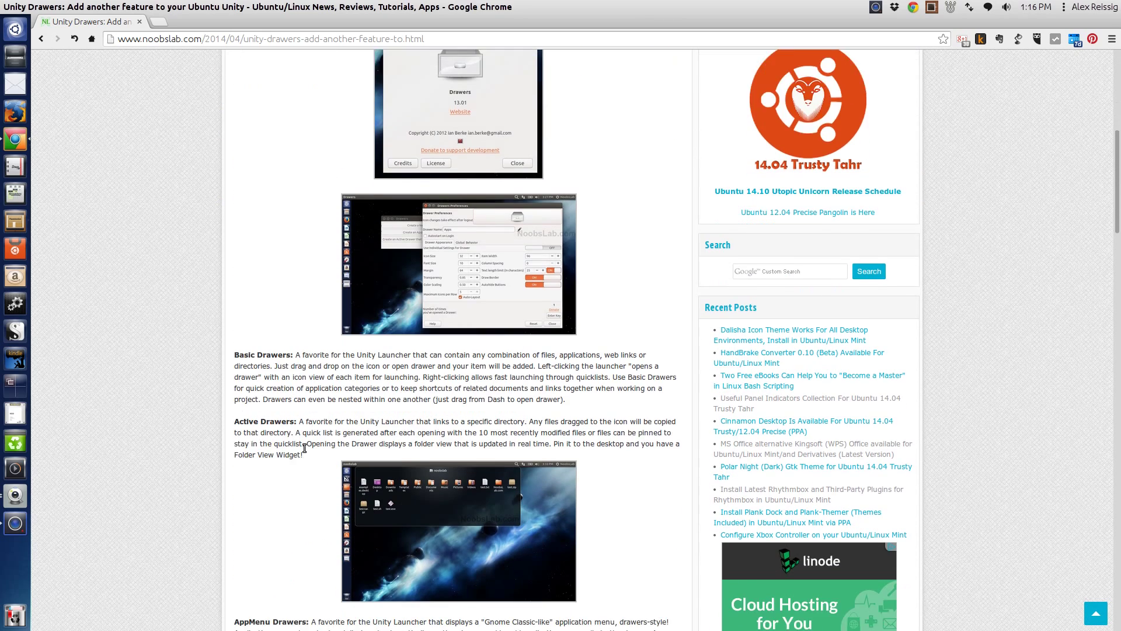
pyautogui.scroll(6, 265, 452)
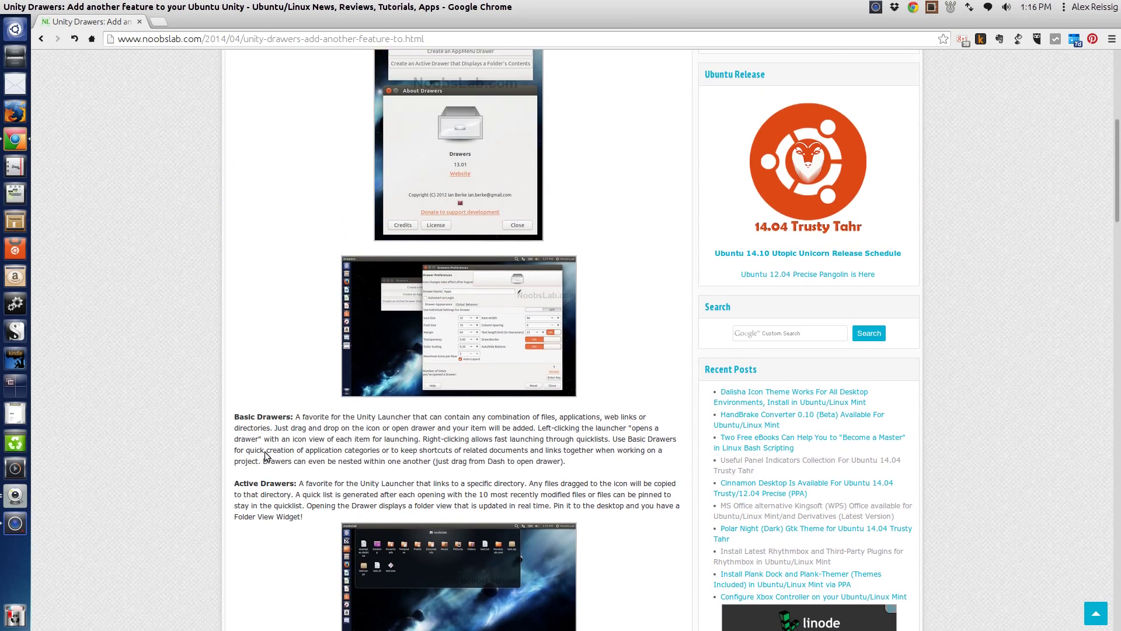
pyautogui.scroll(-4, 266, 451)
pyautogui.scroll(-4, 269, 448)
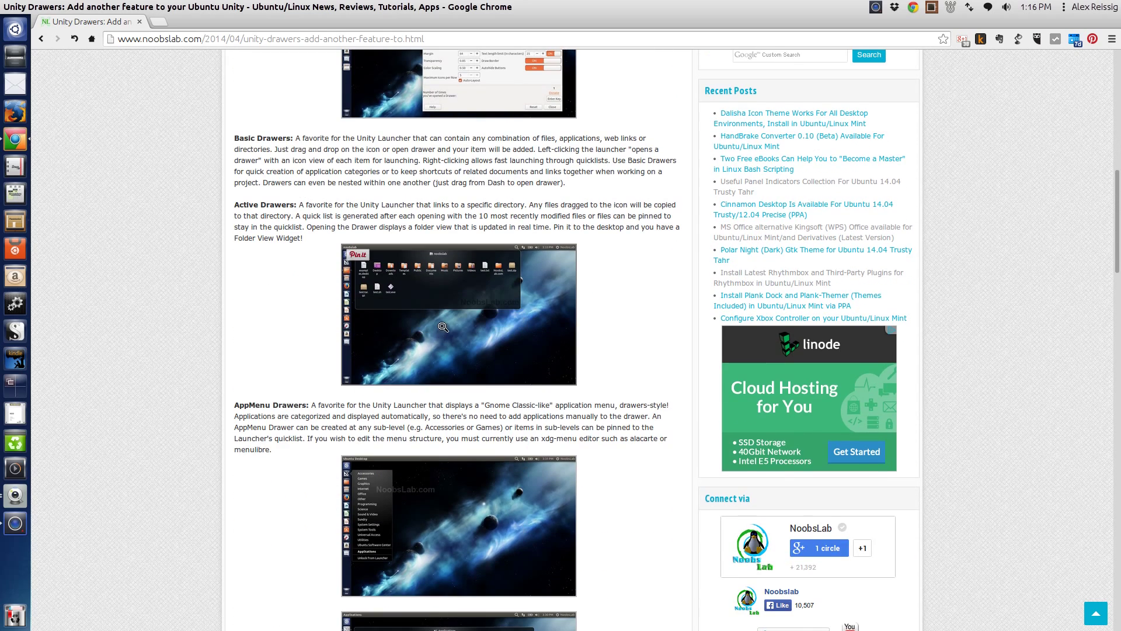
pyautogui.click(450, 301)
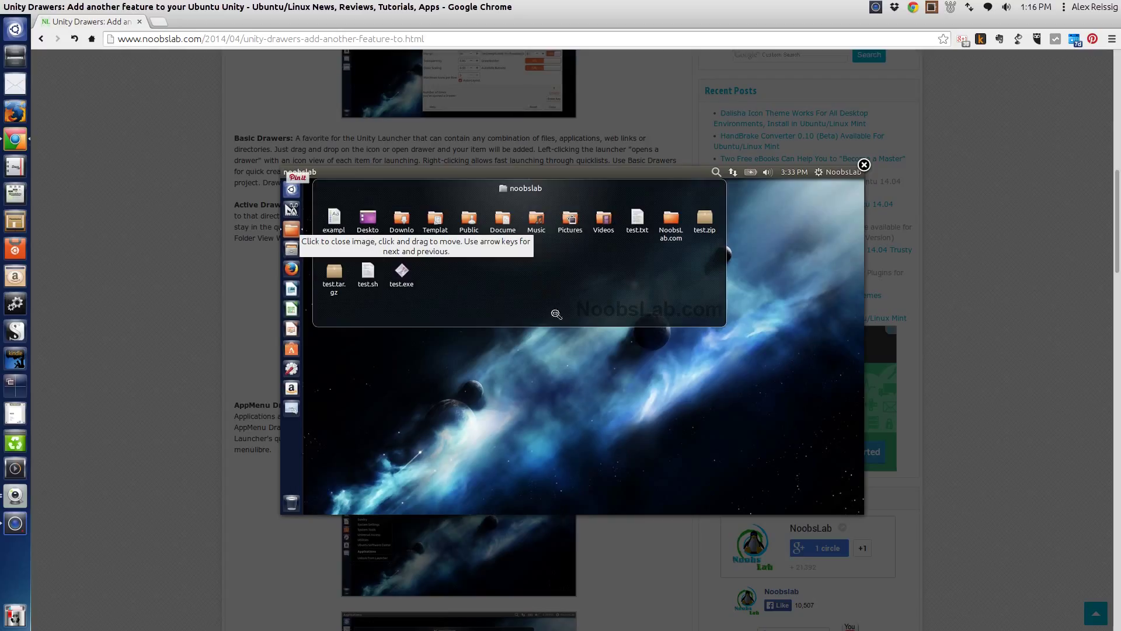
pyautogui.click(865, 166)
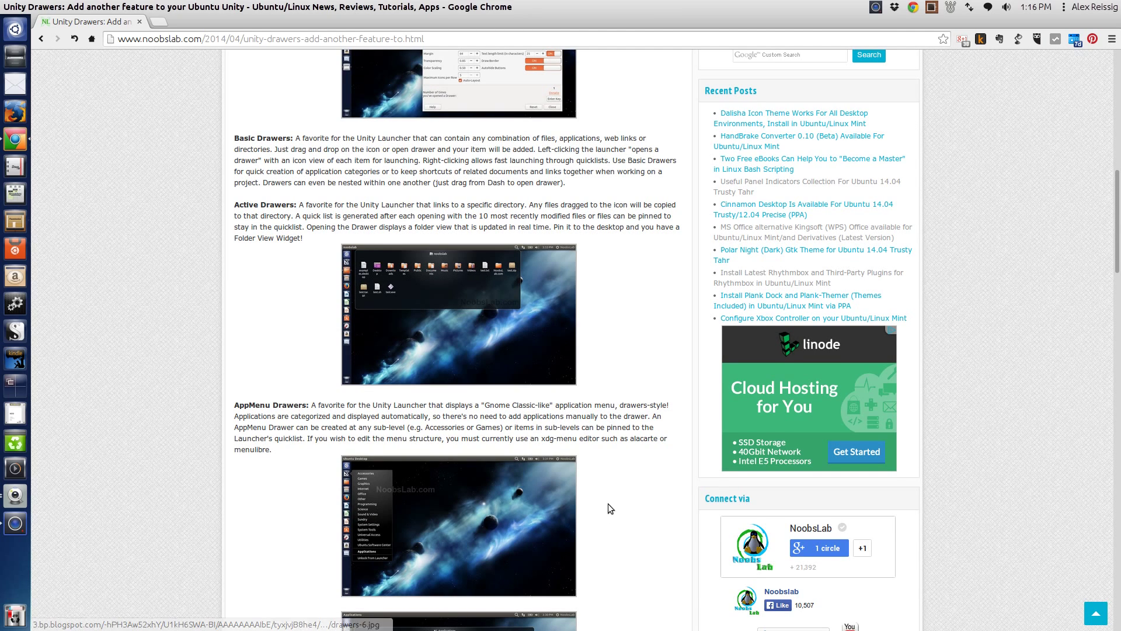
# - View the enlarged AppMenu Drawers screenshot, then close it
pyautogui.scroll(-3, 608, 507)
pyautogui.click(395, 345)
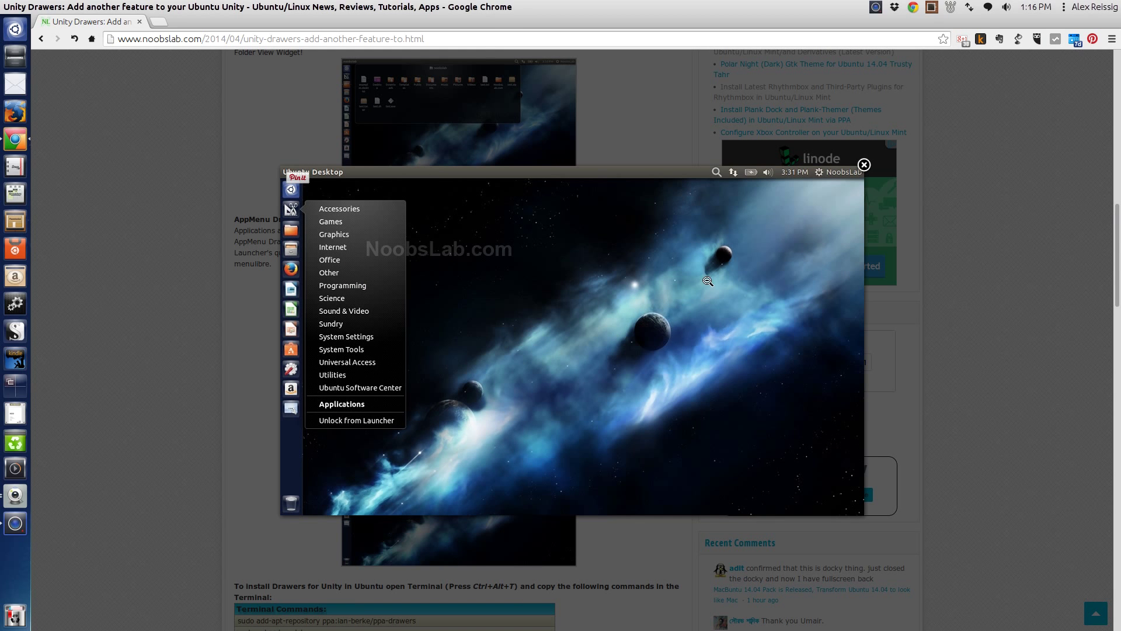
pyautogui.click(864, 165)
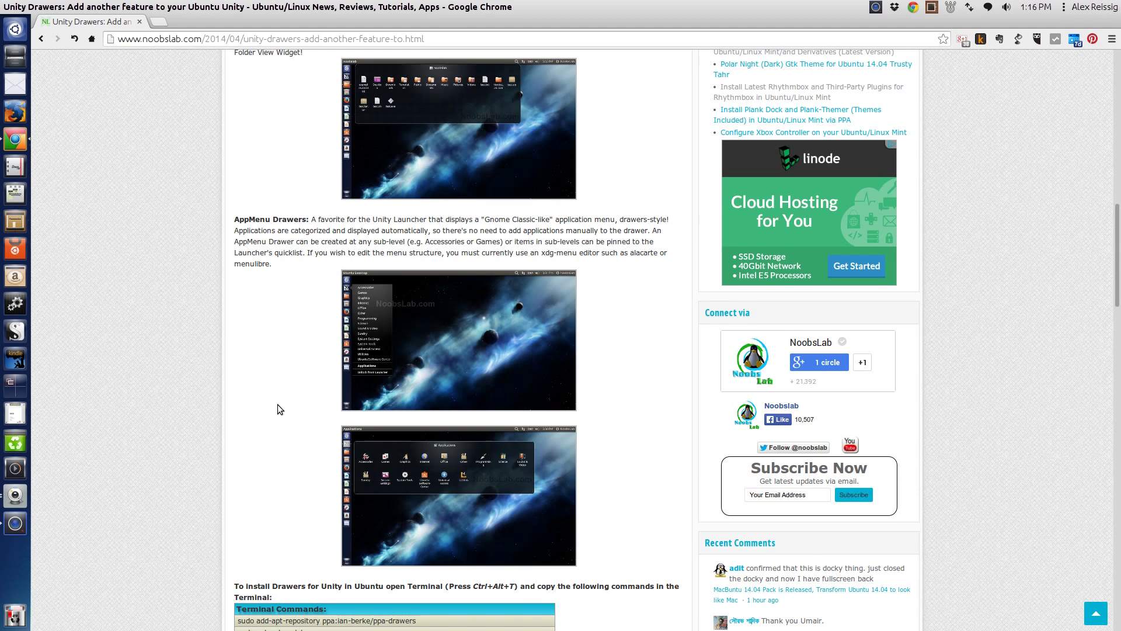
pyautogui.scroll(-1, 282, 409)
pyautogui.scroll(5, 282, 409)
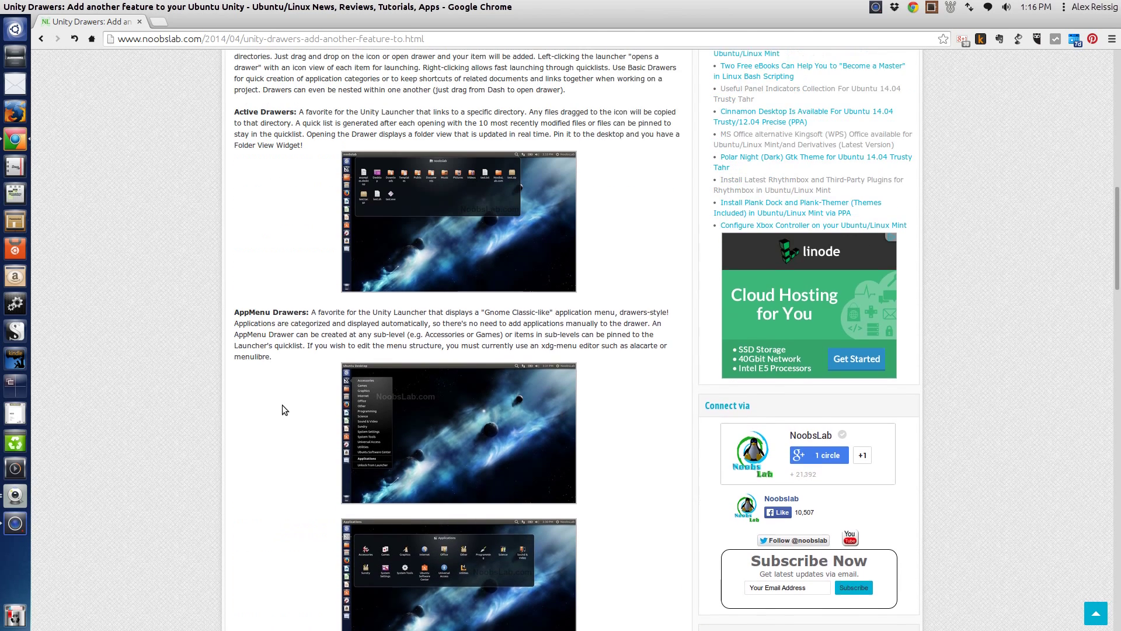
# - Minimize Chrome so the desktop with its web-app shortcuts is visible
pyautogui.moveTo(50, 11)
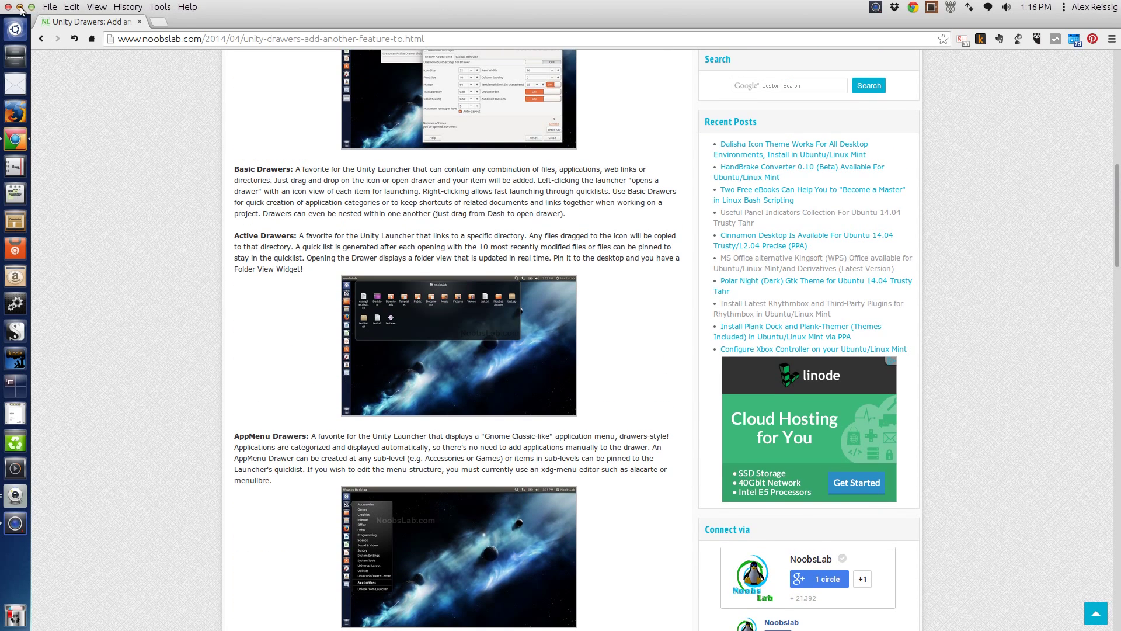
pyautogui.click(20, 7)
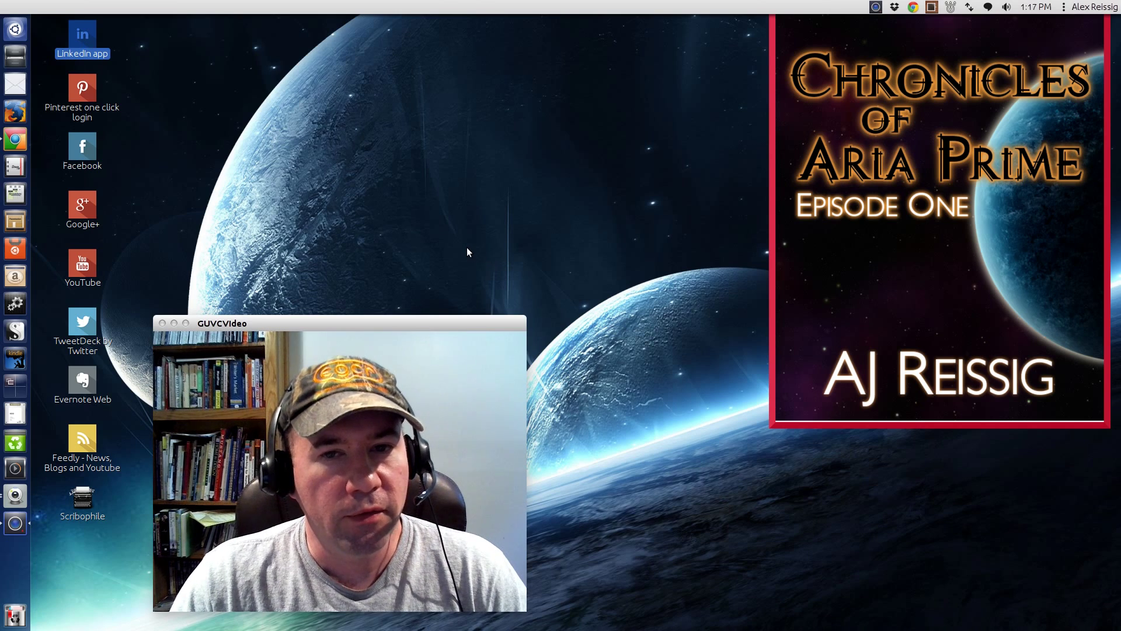
# - Launch the Drawers application by searching 'drawers' in the Dash
pyautogui.click(292, 236)
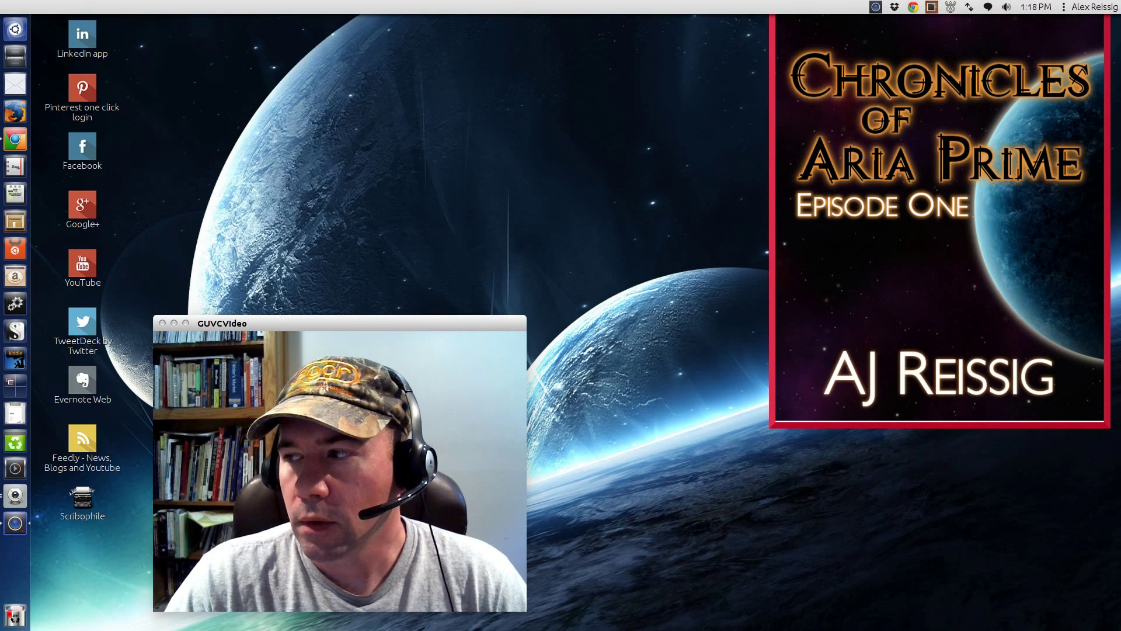
pyautogui.press('super')
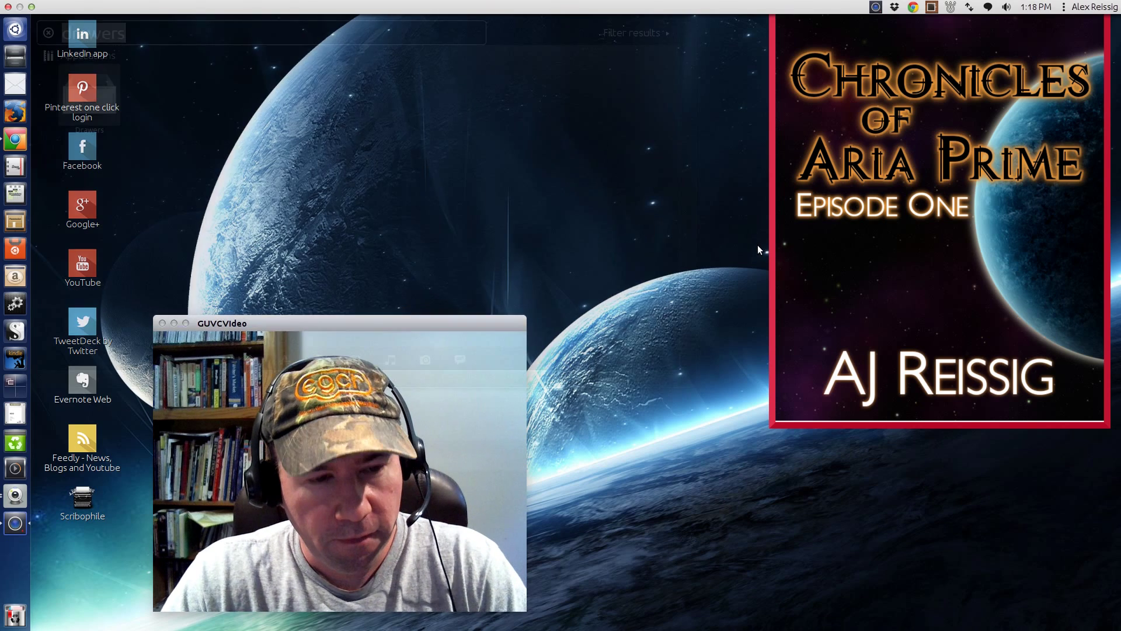
pyautogui.write('d')
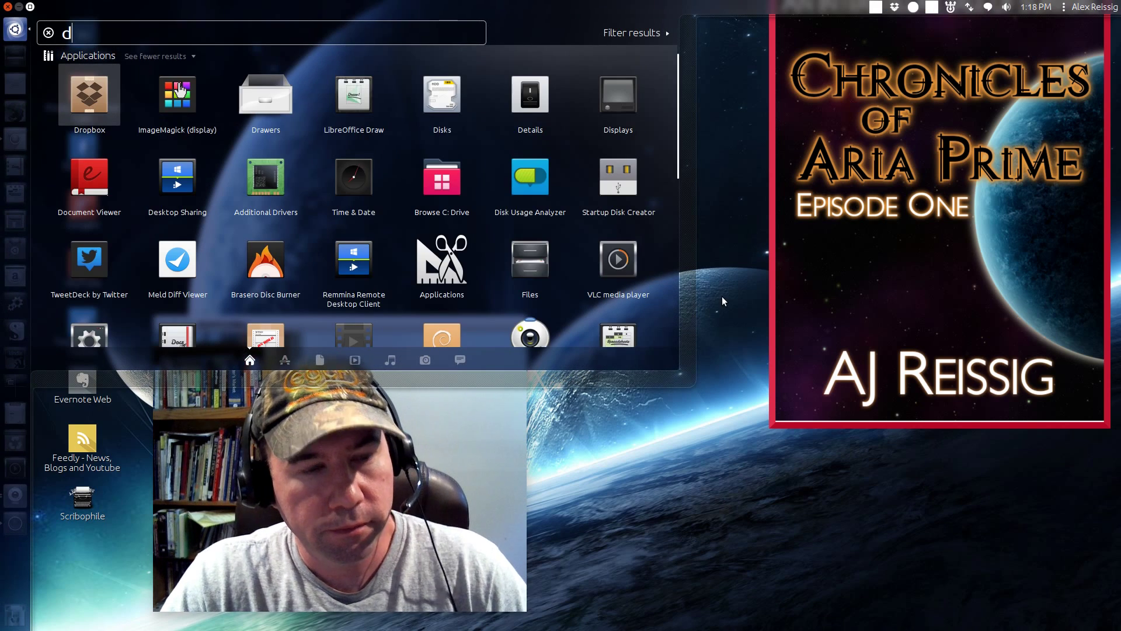
pyautogui.write('rawers')
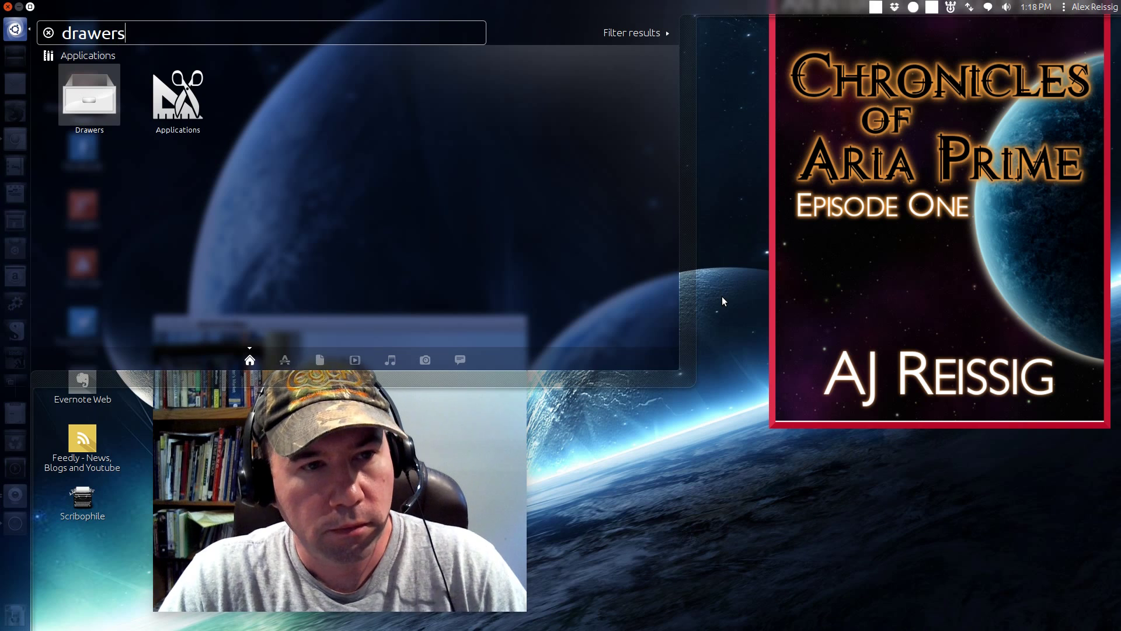
pyautogui.press('Return')
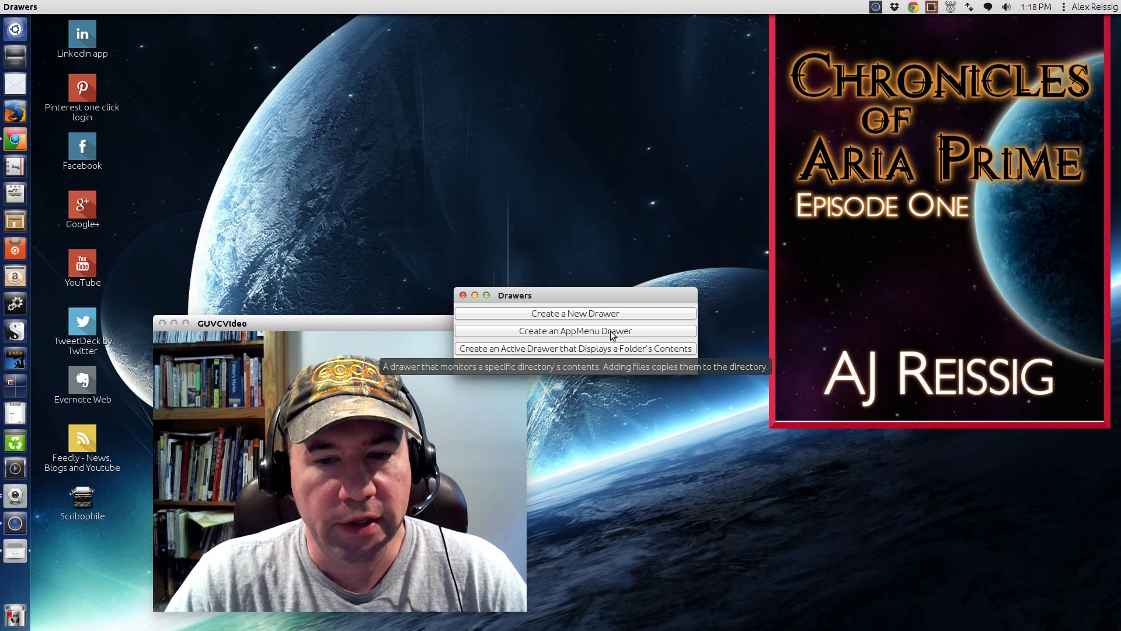
# - Create a new basic drawer named 'Social Media'
pyautogui.click(600, 316)
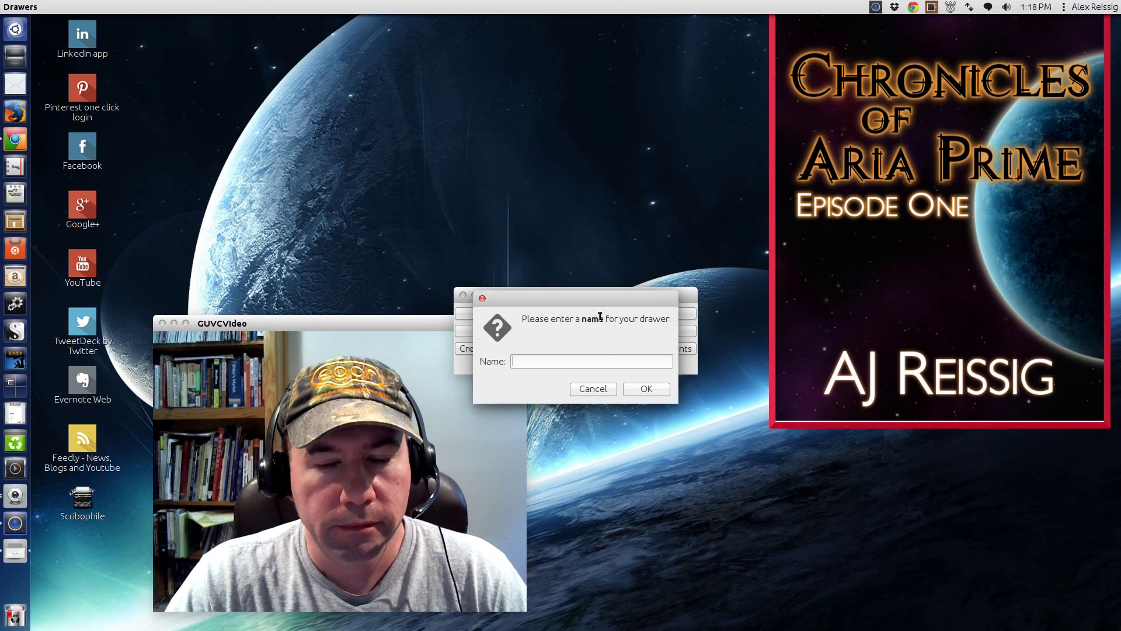
pyautogui.write('Social Media')
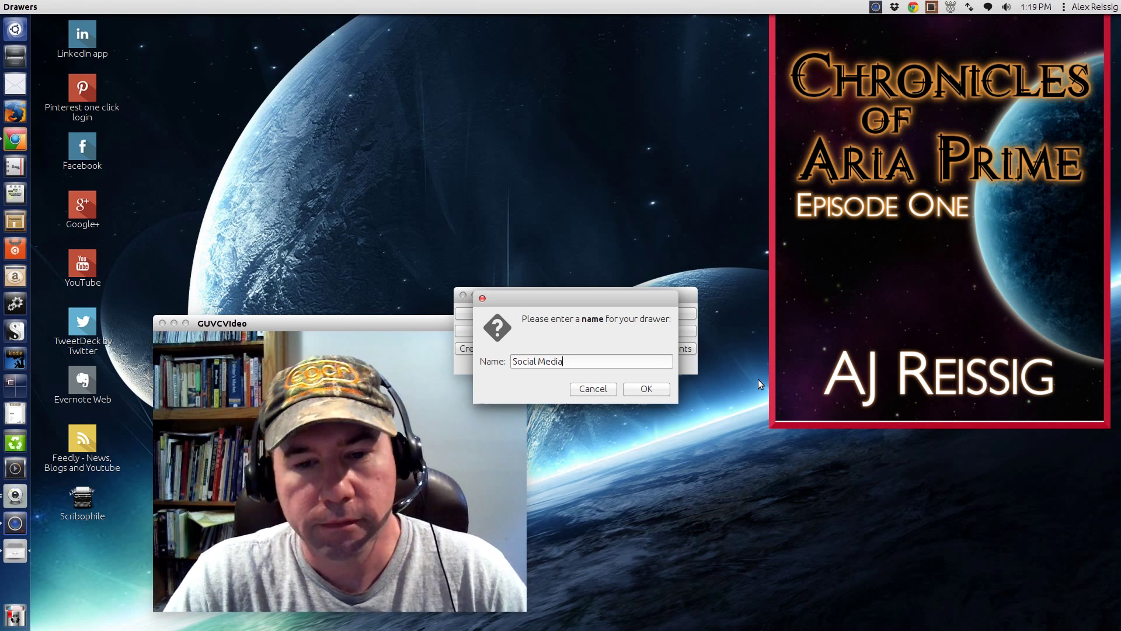
pyautogui.click(647, 388)
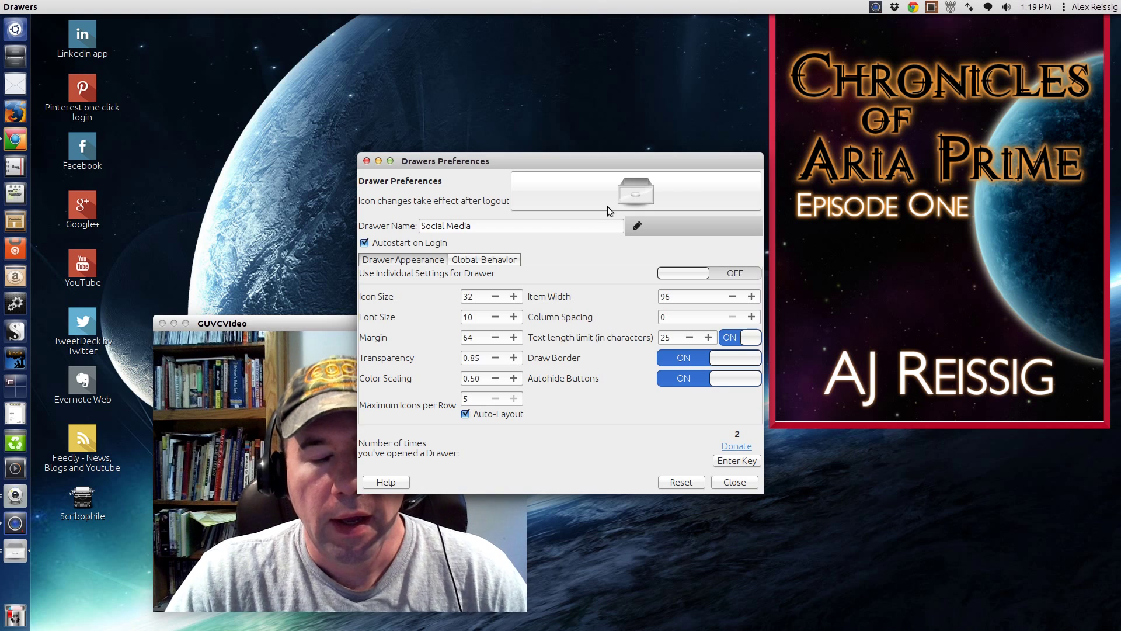
# - Set the drawer icon to Myspace.png from Documents/Social Media Icons/Icons/48 and finish the drawer
pyautogui.click(628, 190)
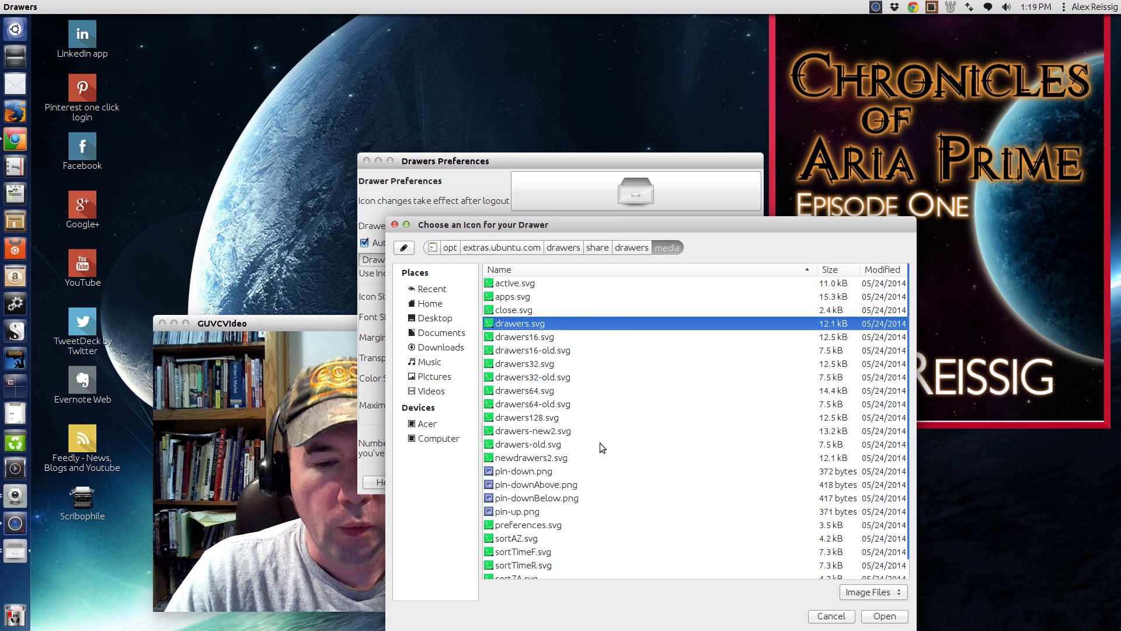
pyautogui.click(444, 334)
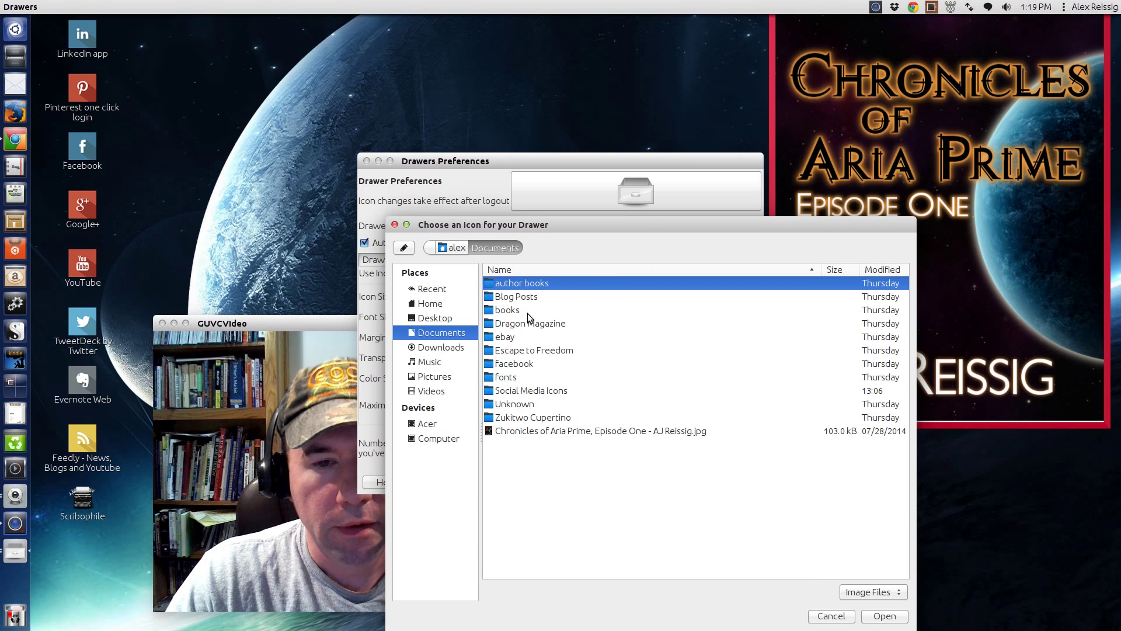
pyautogui.doubleClick(526, 391)
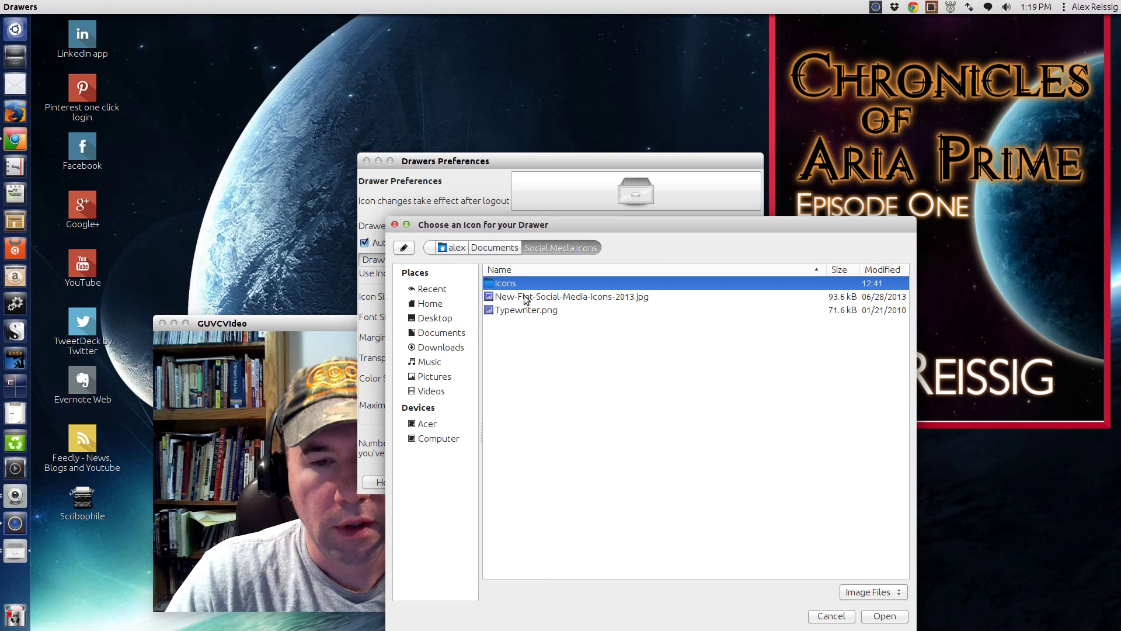
pyautogui.doubleClick(501, 286)
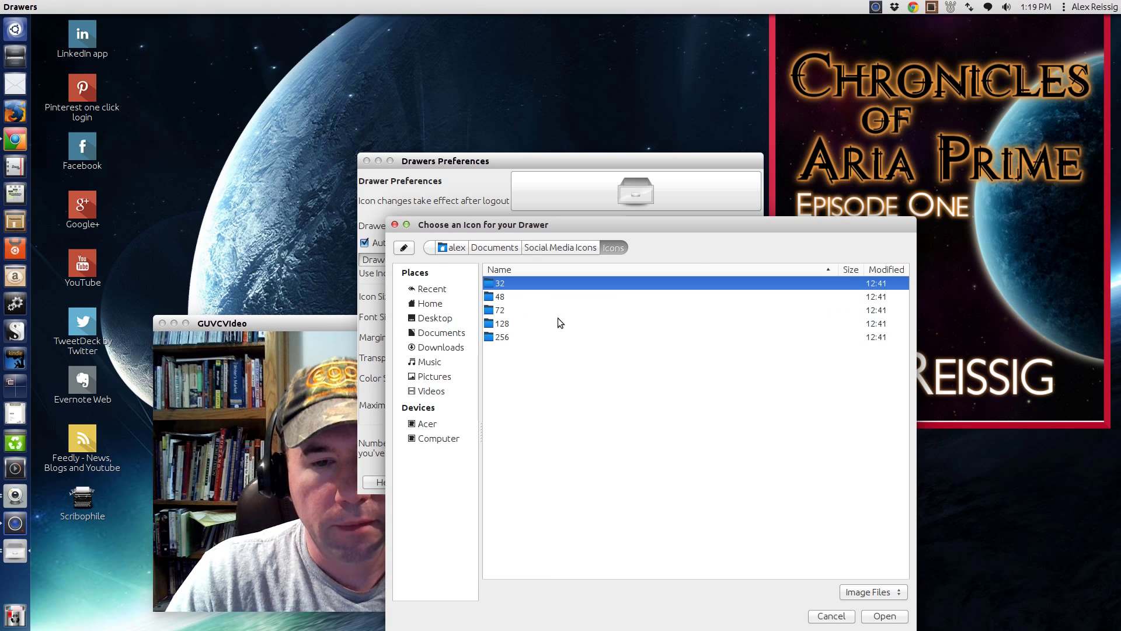
pyautogui.doubleClick(507, 296)
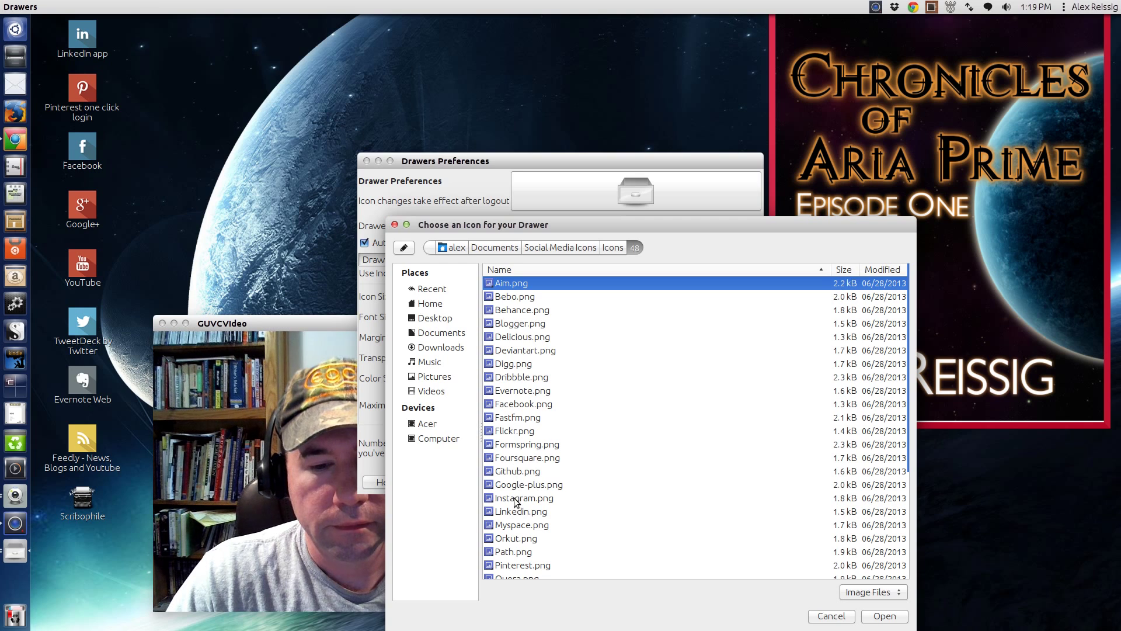
pyautogui.click(522, 527)
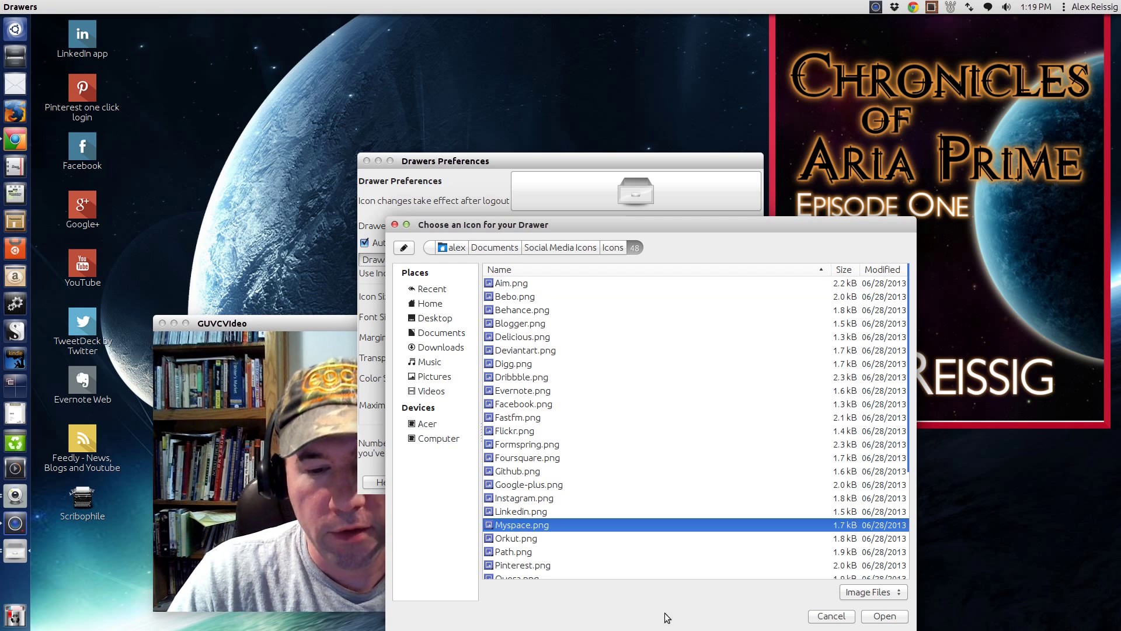
pyautogui.click(871, 617)
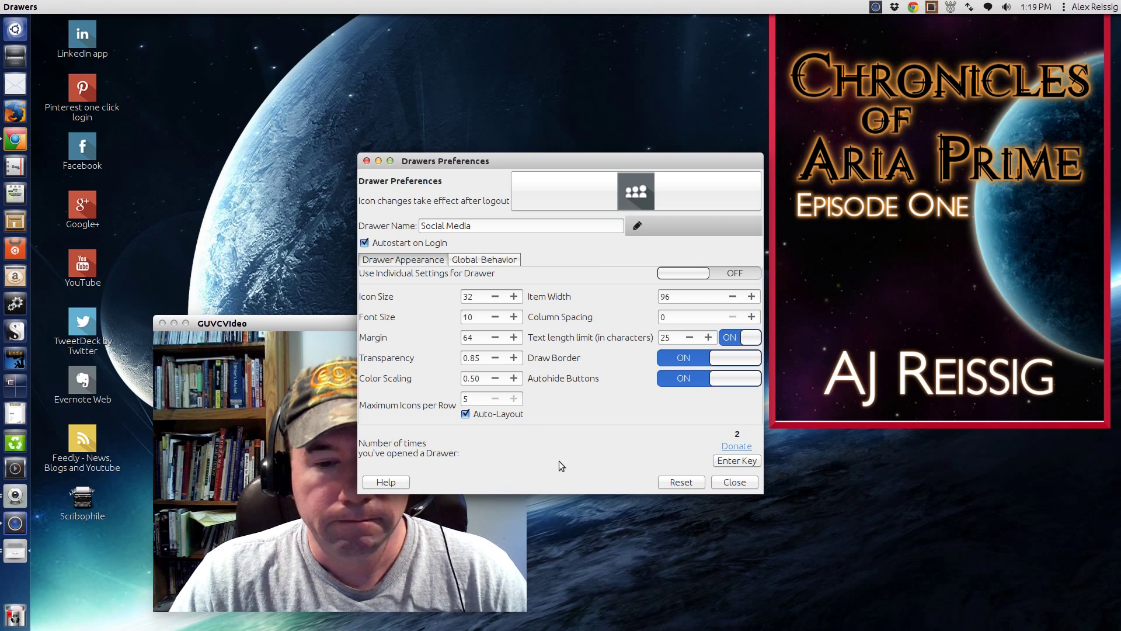
pyautogui.click(734, 482)
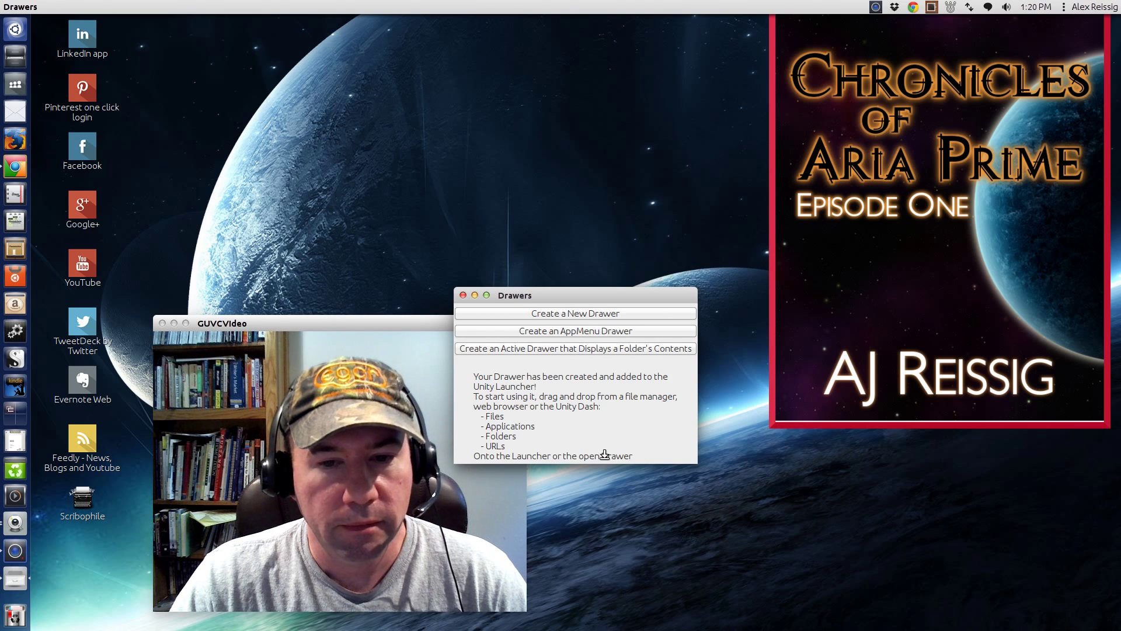
# - Open the empty Social Media drawer from the launcher and dismiss the Help for Drawers notes
pyautogui.click(463, 296)
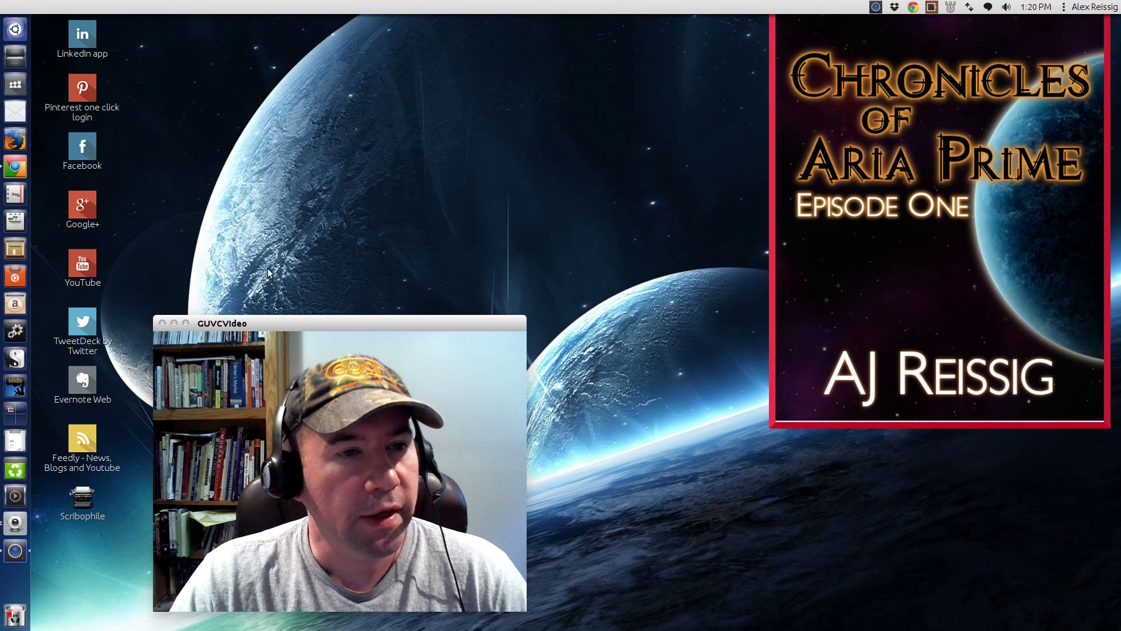
pyautogui.click(14, 86)
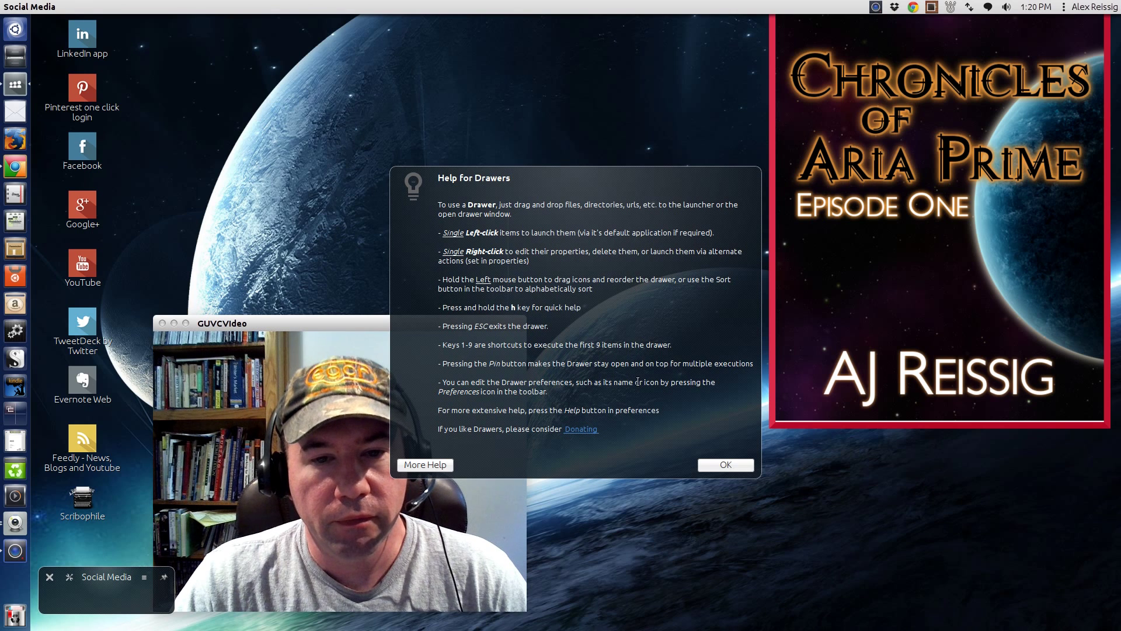
pyautogui.click(717, 464)
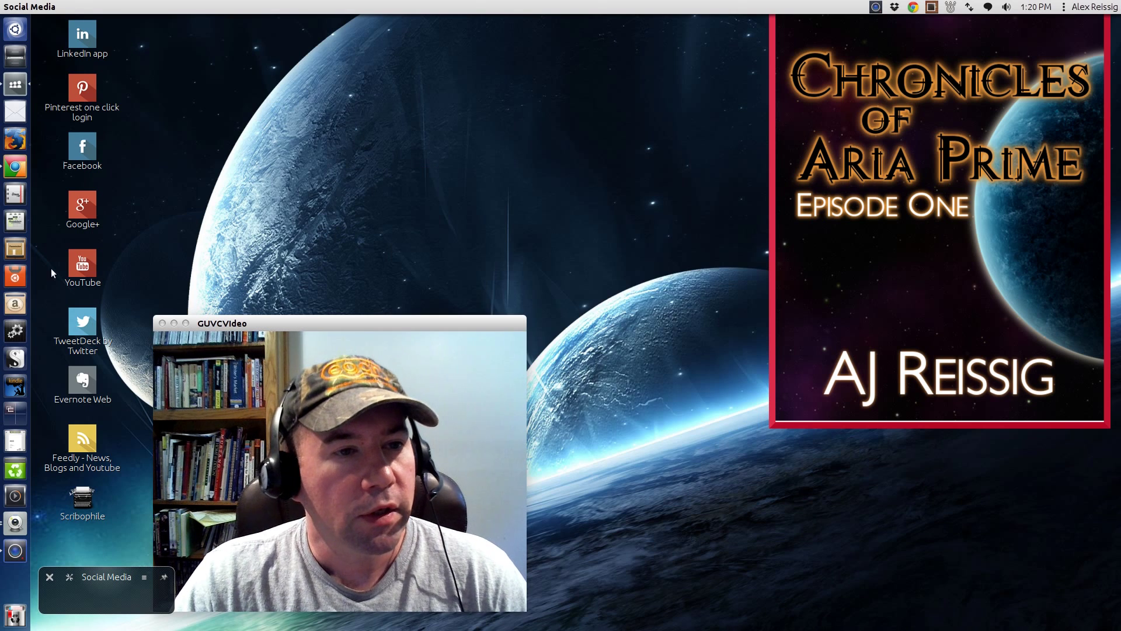
pyautogui.rightClick(18, 88)
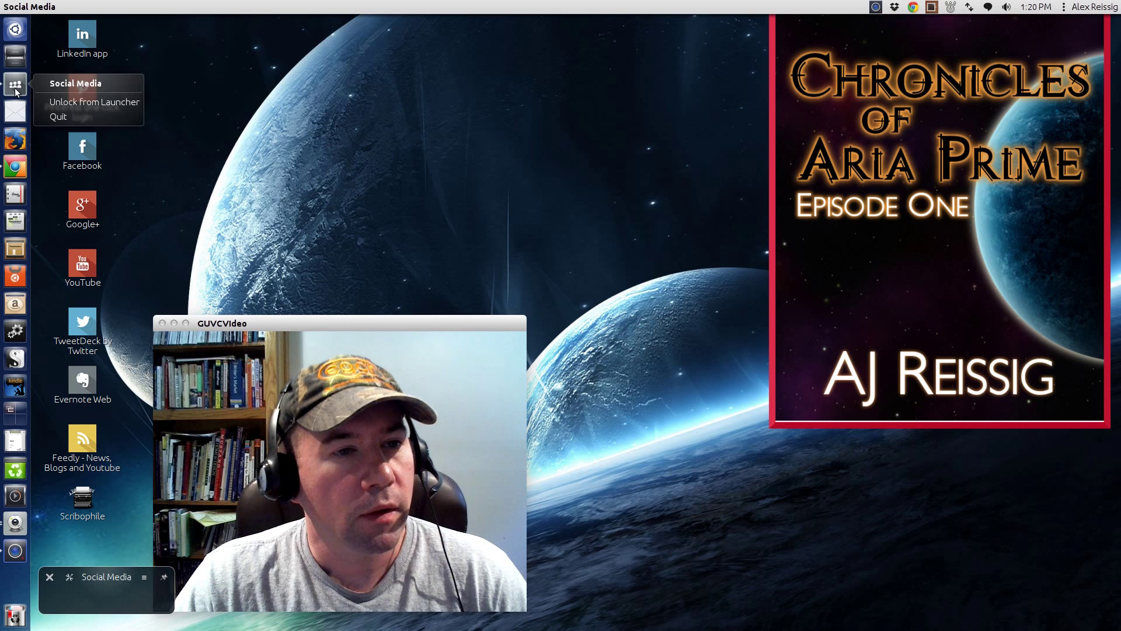
pyautogui.click(14, 88)
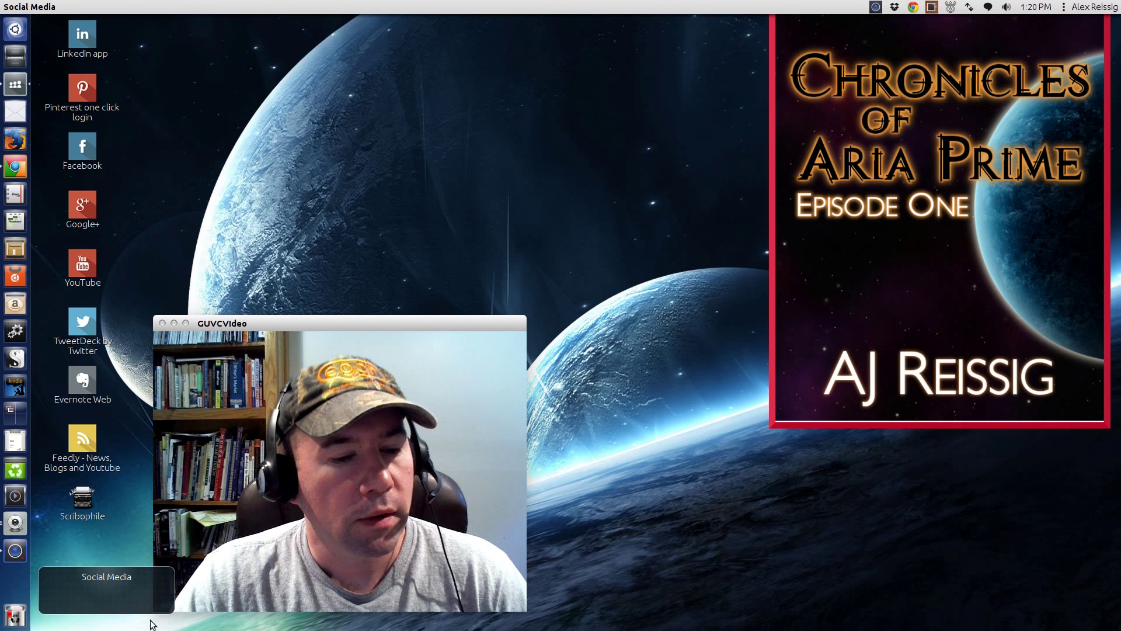
# - Place the drawer beside the desktop icons and drag in LinkedIn, Pinterest, Facebook, Google+ and TweetDeck
pyautogui.moveTo(114, 582); pyautogui.dragTo(225, 91)
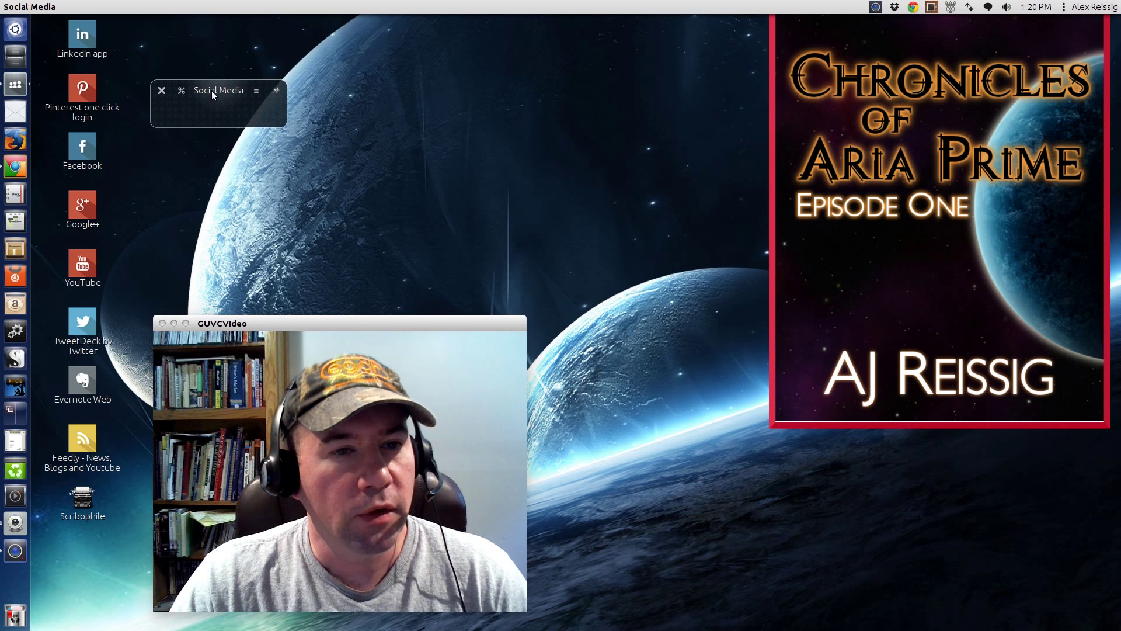
pyautogui.click(85, 40)
pyautogui.moveTo(84, 39); pyautogui.dragTo(177, 103)
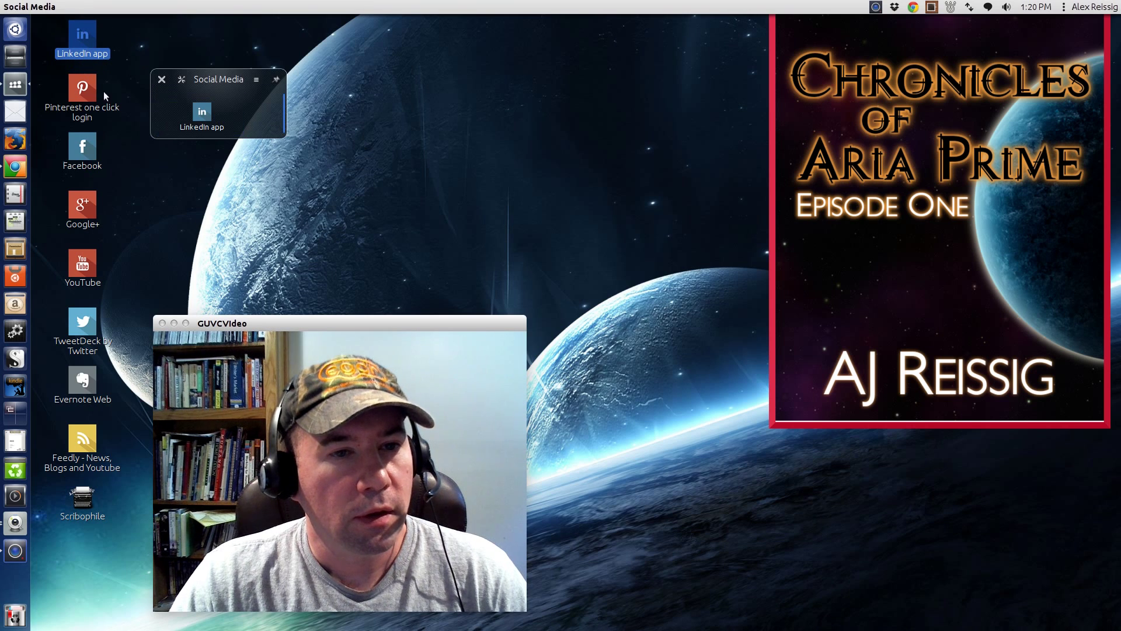
pyautogui.moveTo(78, 91); pyautogui.dragTo(228, 106)
pyautogui.click(98, 145)
pyautogui.moveTo(101, 145); pyautogui.dragTo(161, 114)
pyautogui.moveTo(89, 212); pyautogui.dragTo(234, 121)
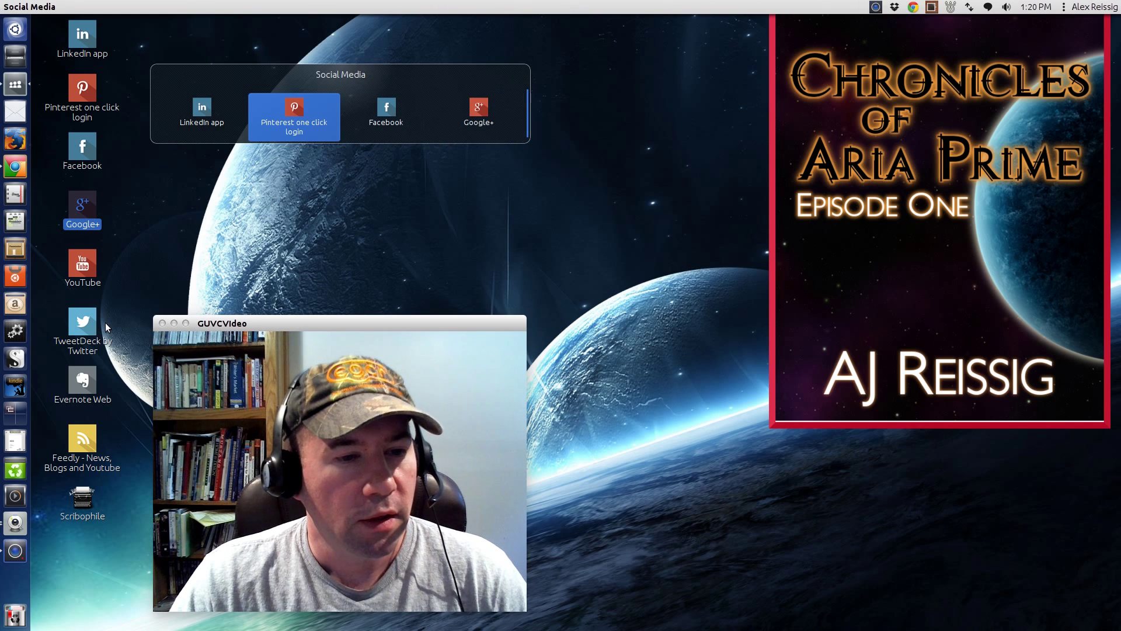
pyautogui.moveTo(87, 327); pyautogui.dragTo(269, 108)
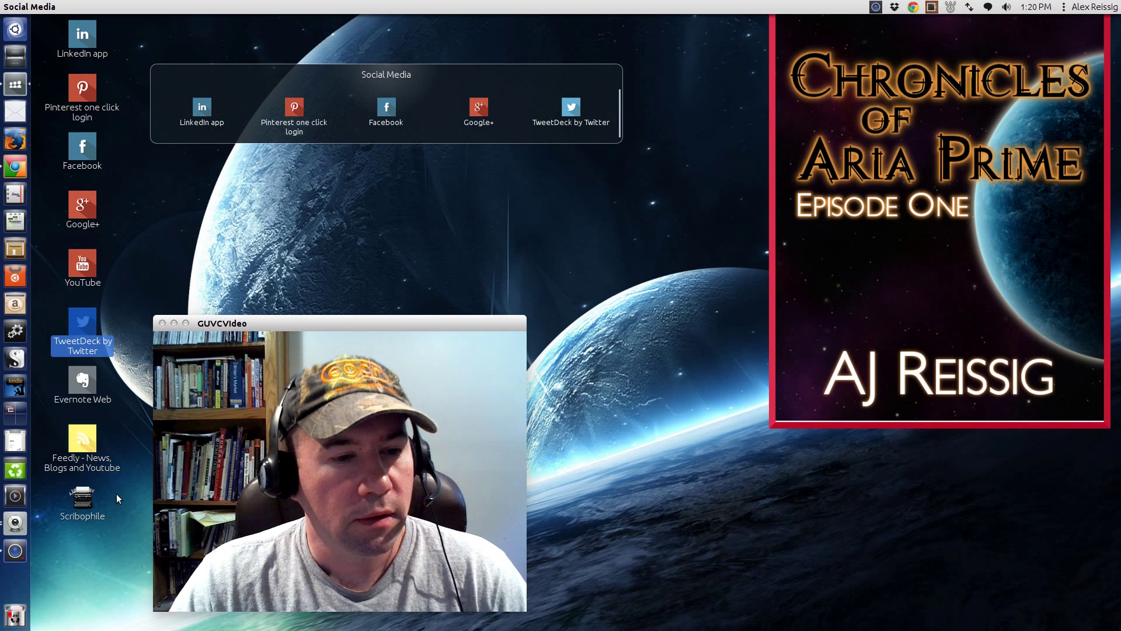
pyautogui.click(158, 233)
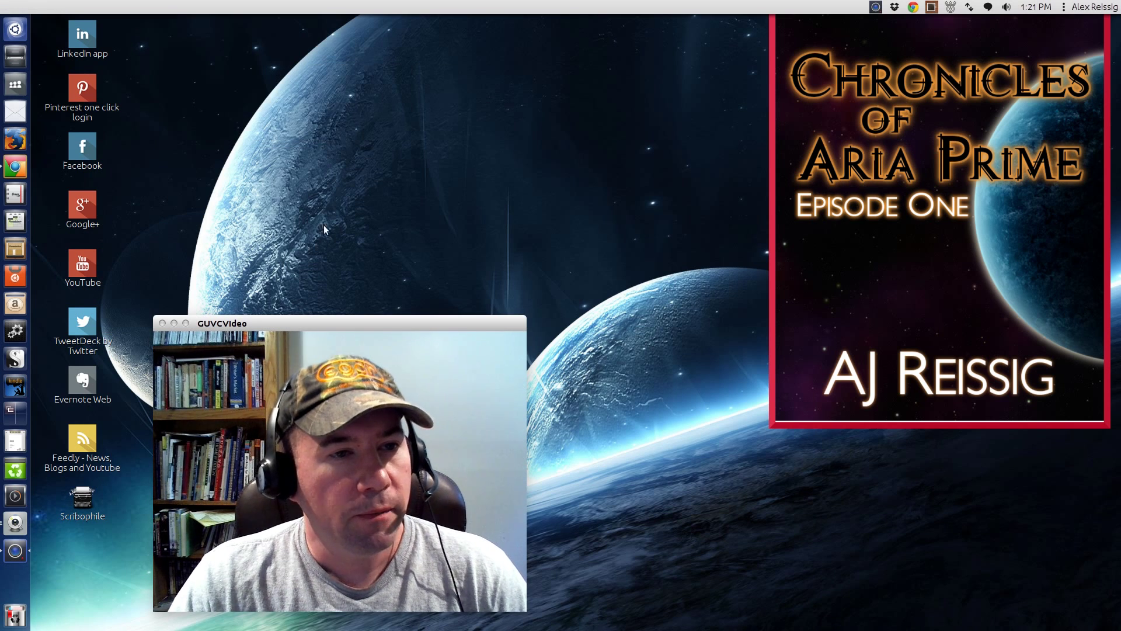
# - Sort the Social Media drawer's shortcuts alphabetically so Facebook is first, then close the drawer
pyautogui.rightClick(18, 85)
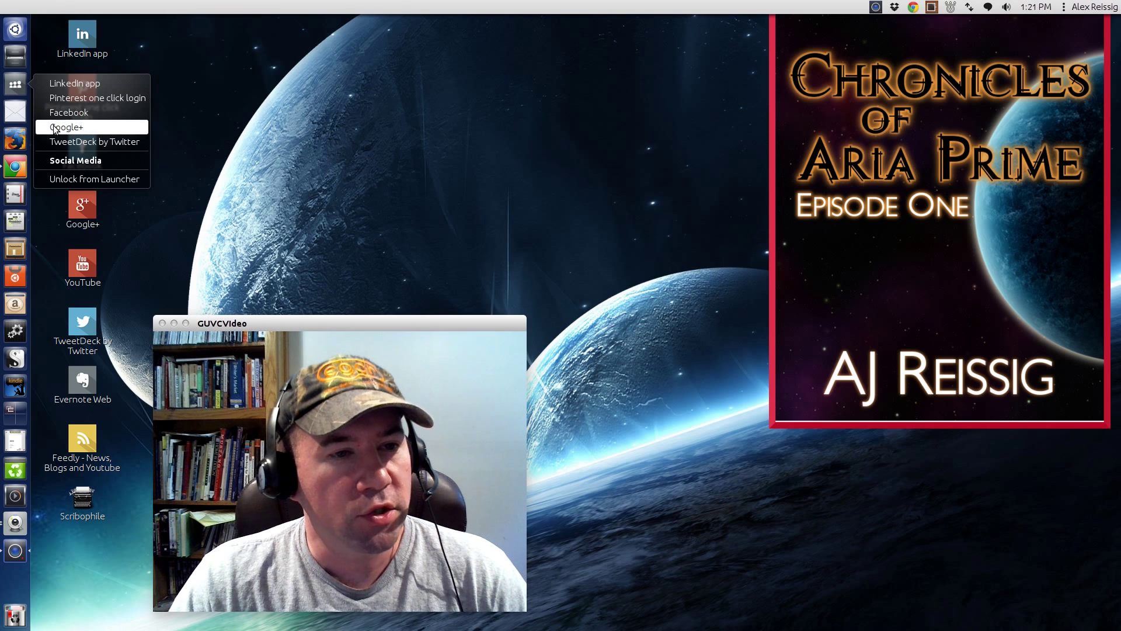
pyautogui.click(17, 86)
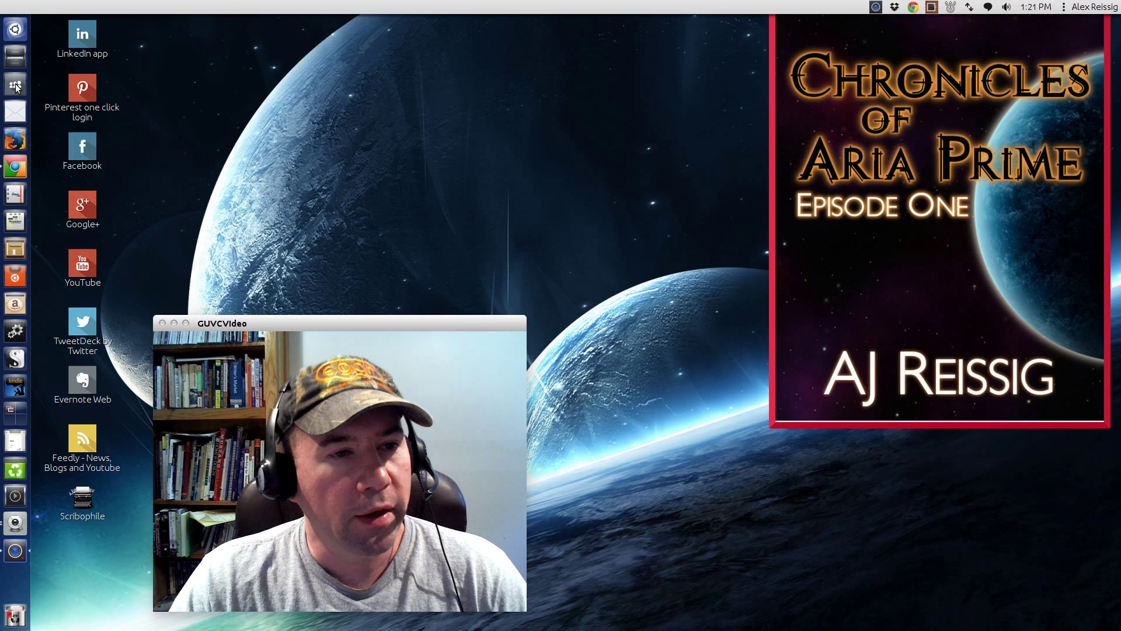
pyautogui.click(16, 86)
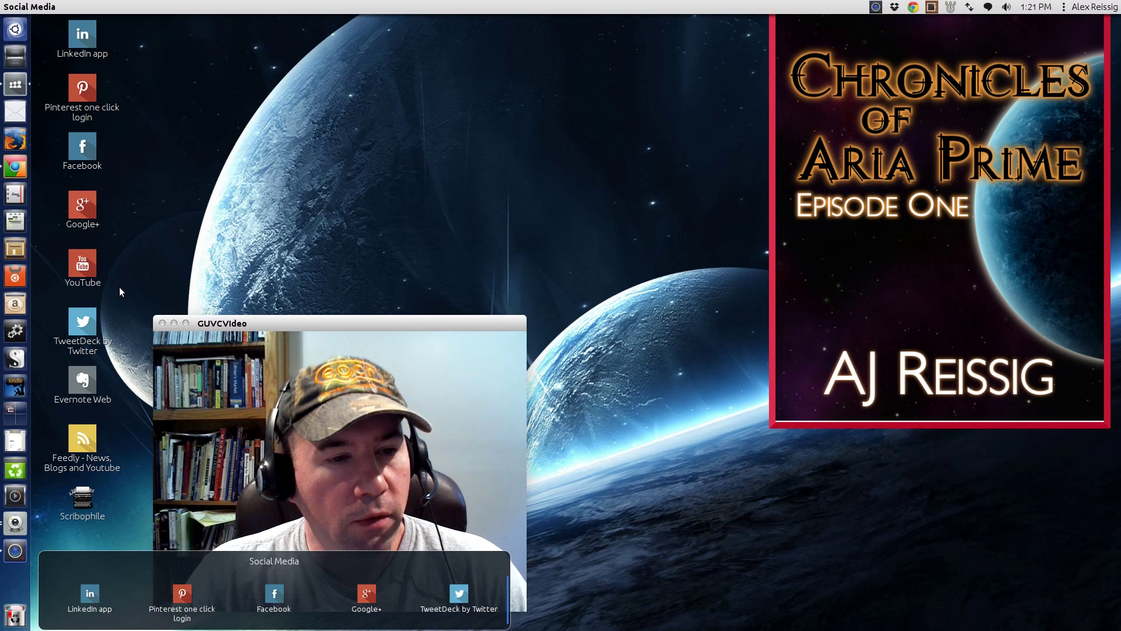
pyautogui.moveTo(155, 566)
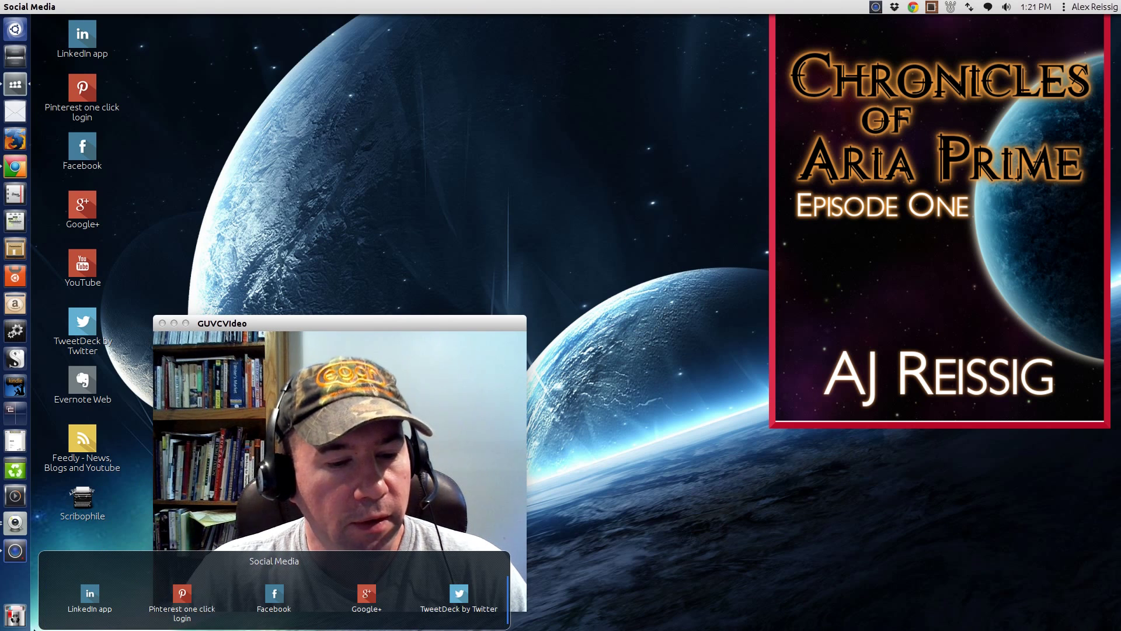
pyautogui.click(479, 567)
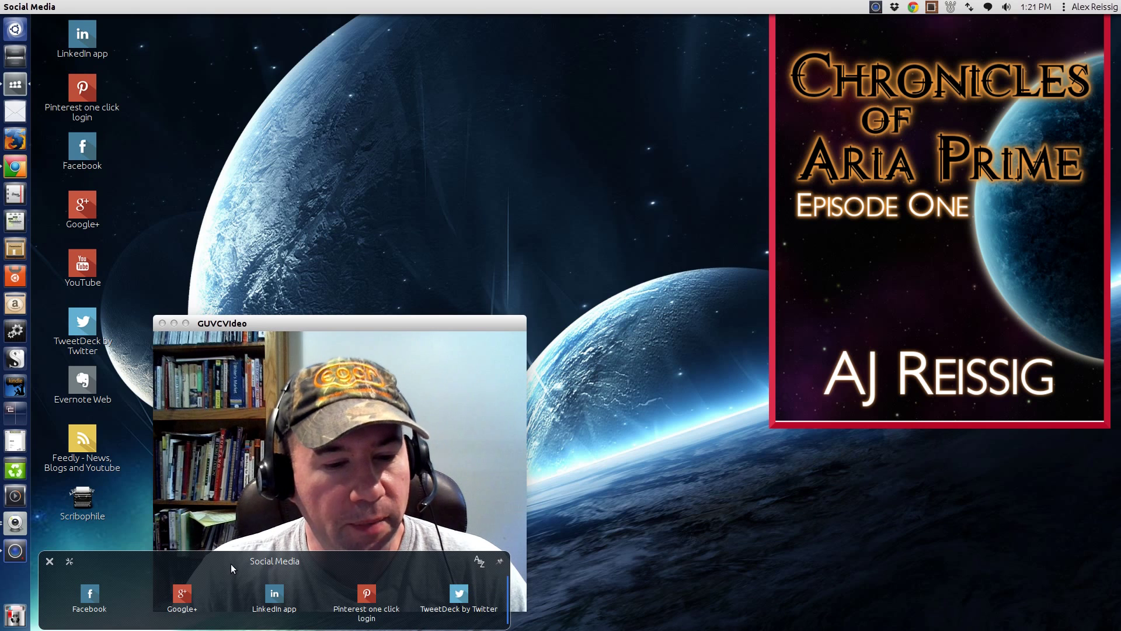
pyautogui.click(69, 562)
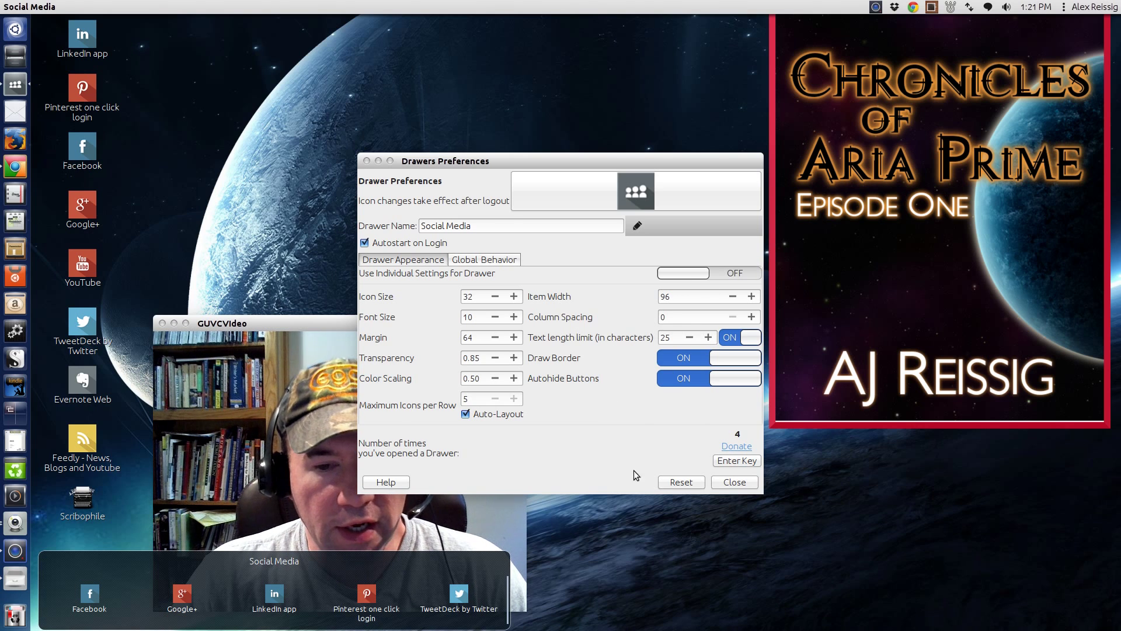
pyautogui.click(733, 483)
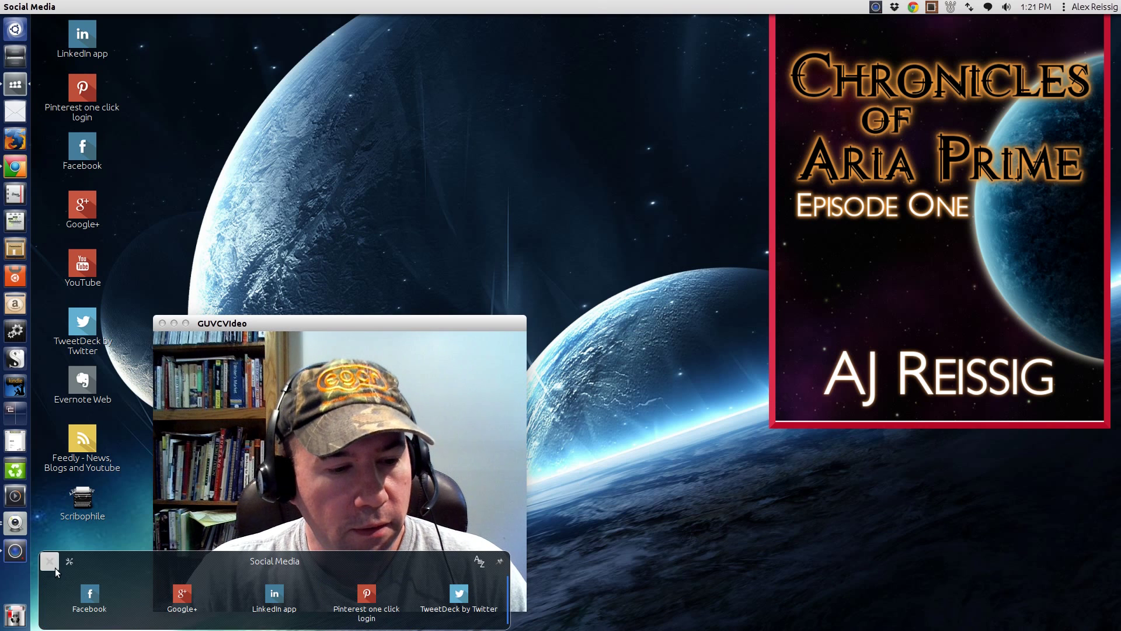
pyautogui.click(52, 564)
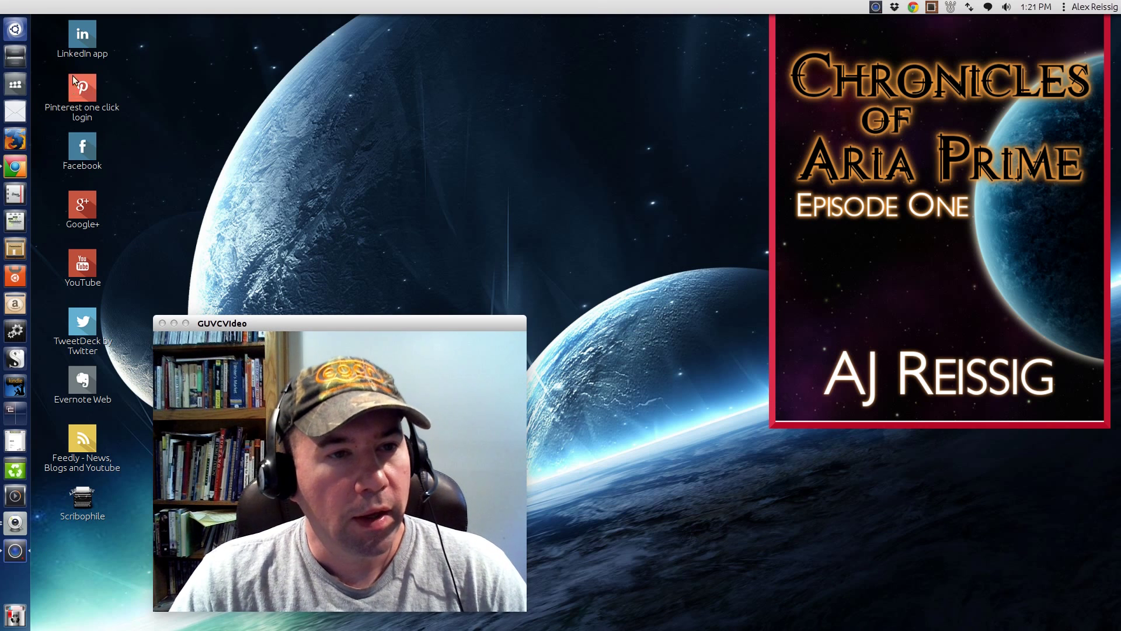
# - Trash the LinkedIn app, Pinterest one click login, Facebook, Google+ and TweetDeck desktop shortcuts
pyautogui.rightClick(78, 43)
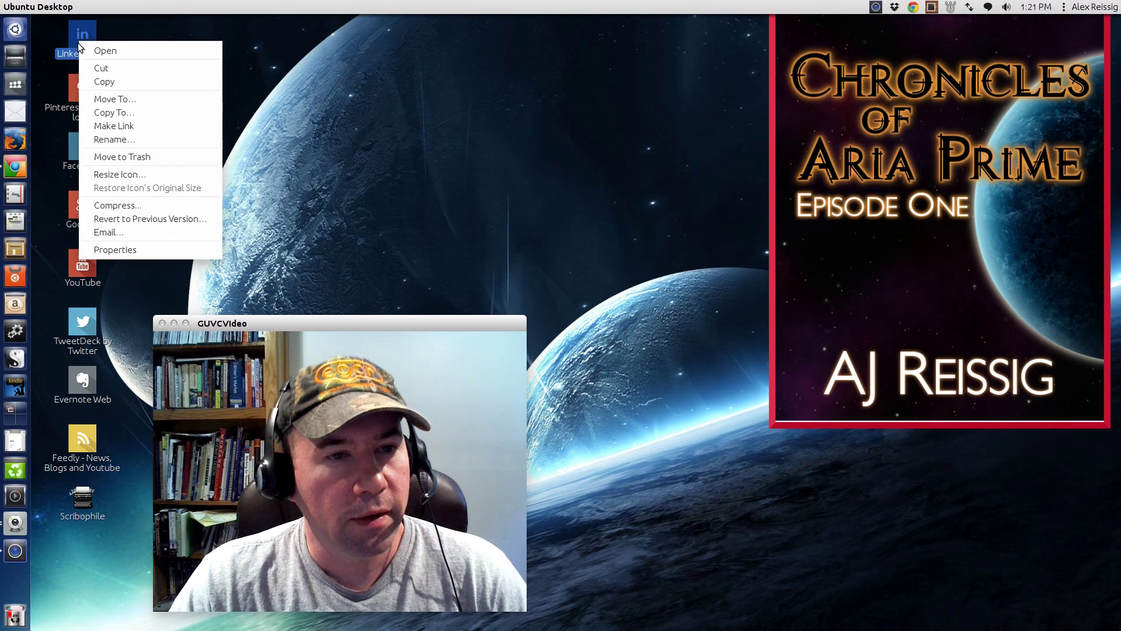
pyautogui.click(159, 156)
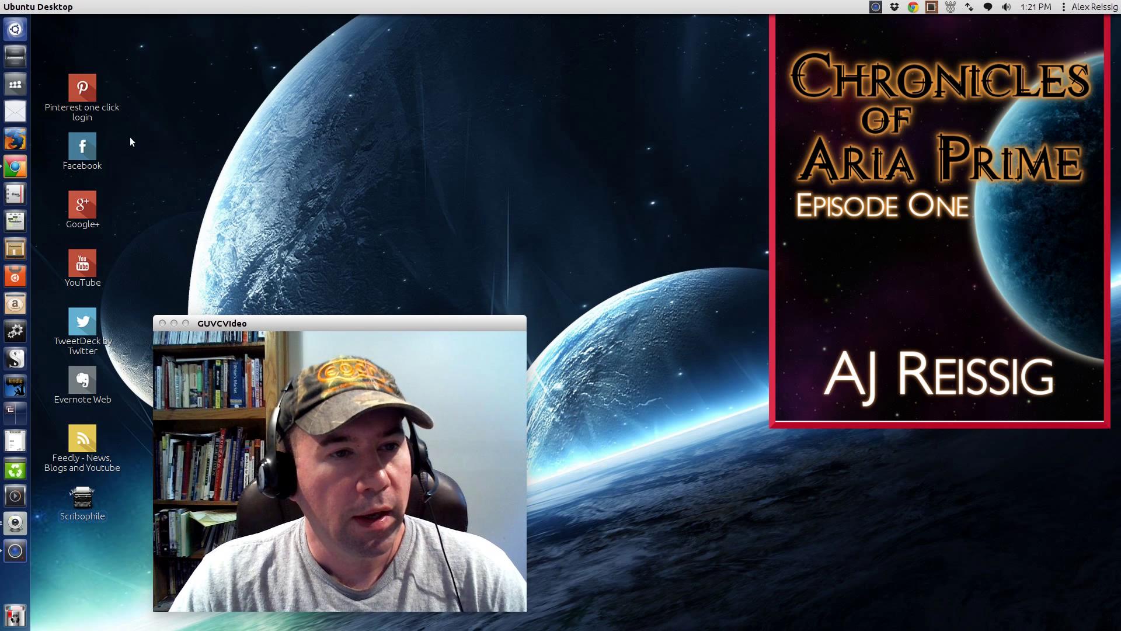
pyautogui.rightClick(87, 95)
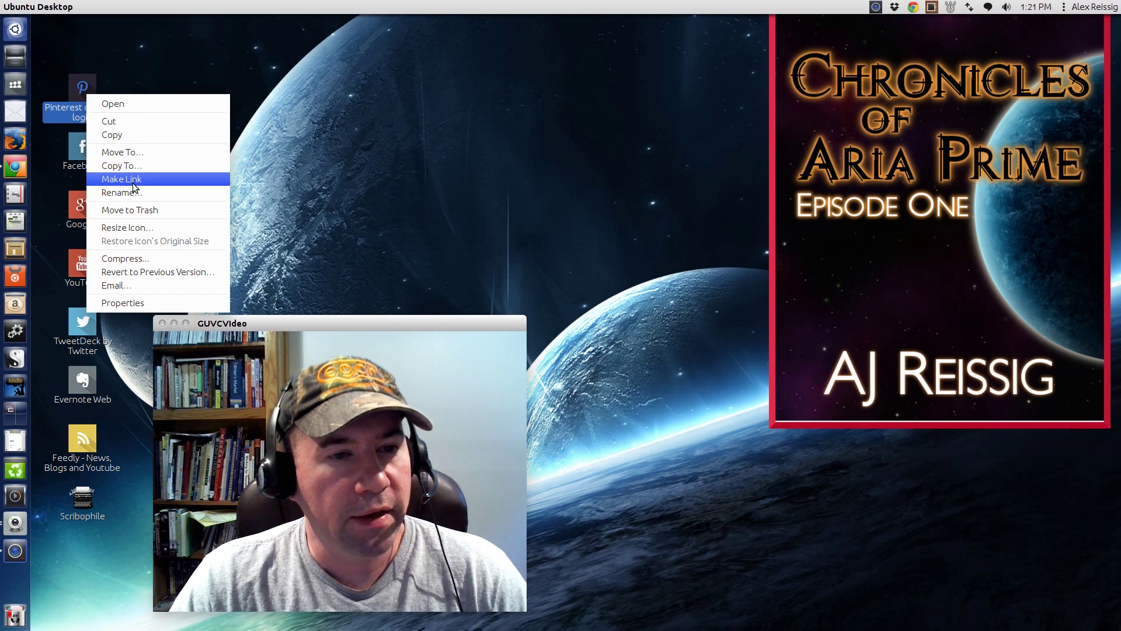
pyautogui.click(142, 208)
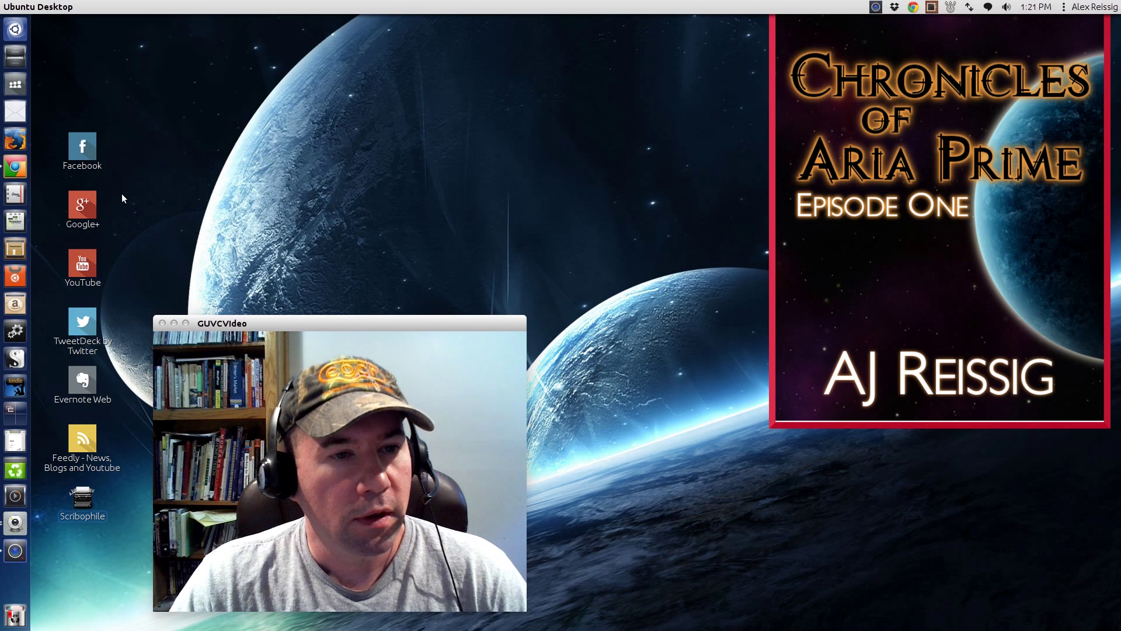
pyautogui.rightClick(89, 155)
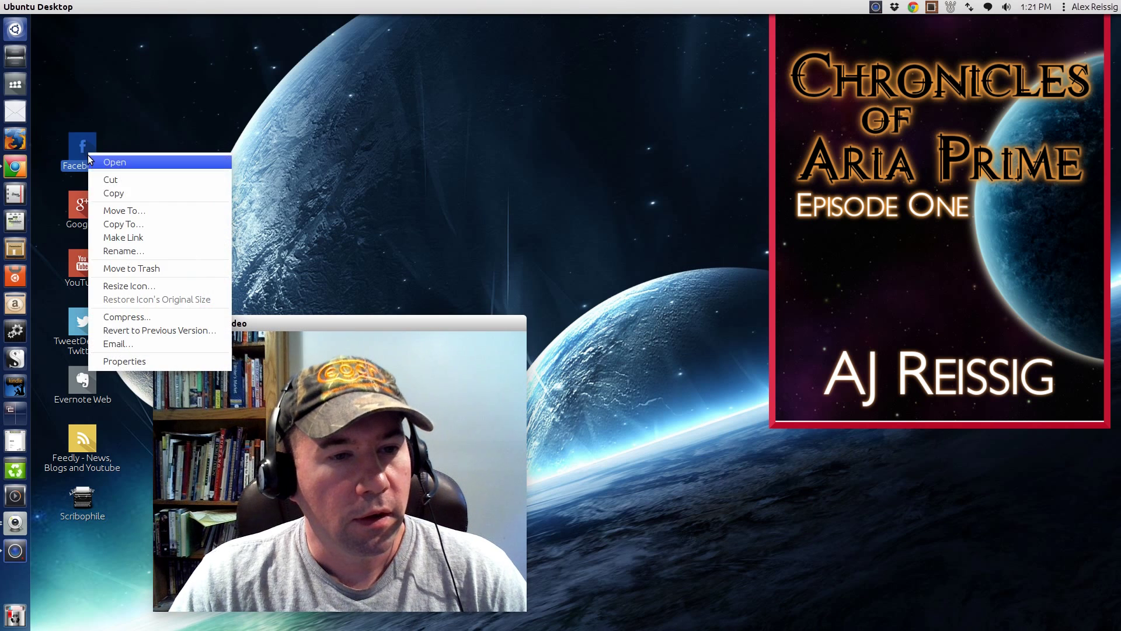
pyautogui.click(153, 268)
pyautogui.rightClick(77, 205)
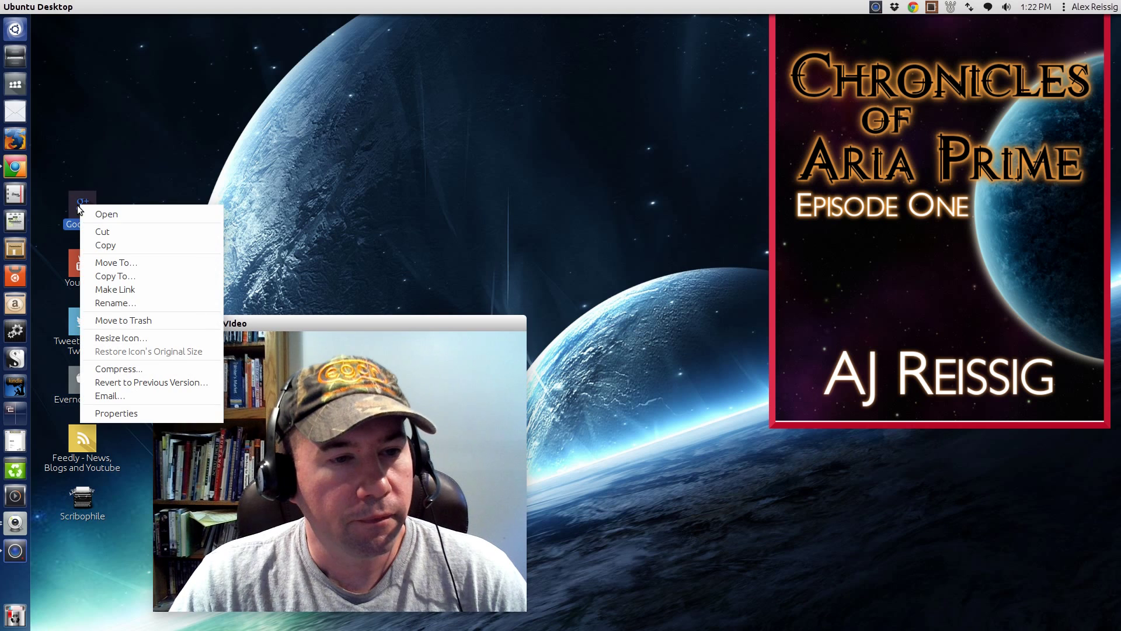
pyautogui.click(175, 320)
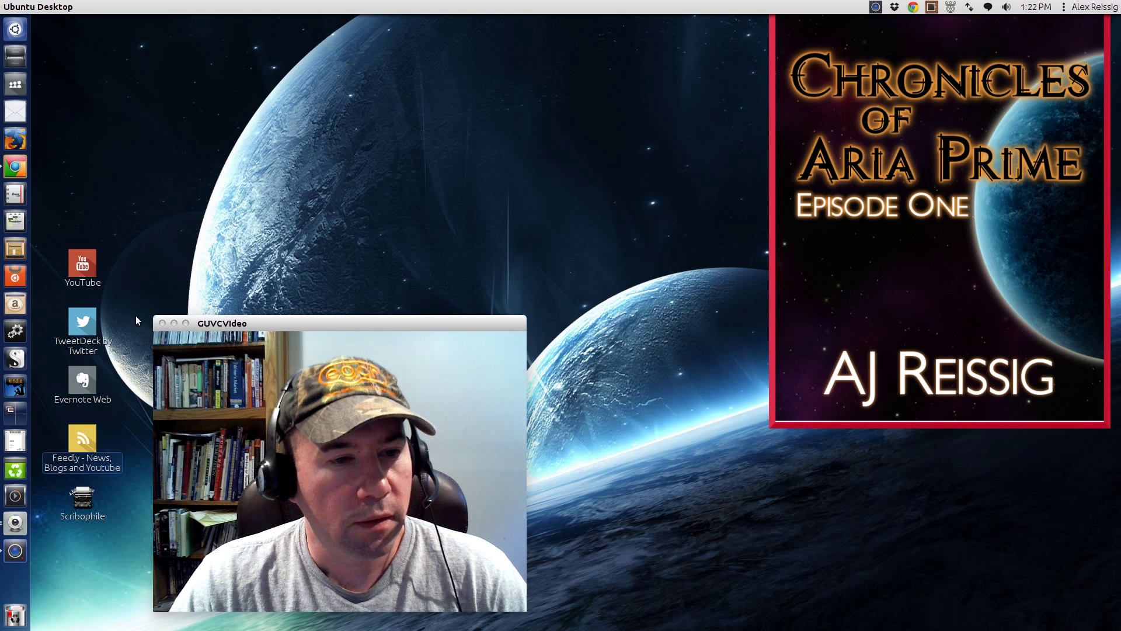
pyautogui.rightClick(85, 332)
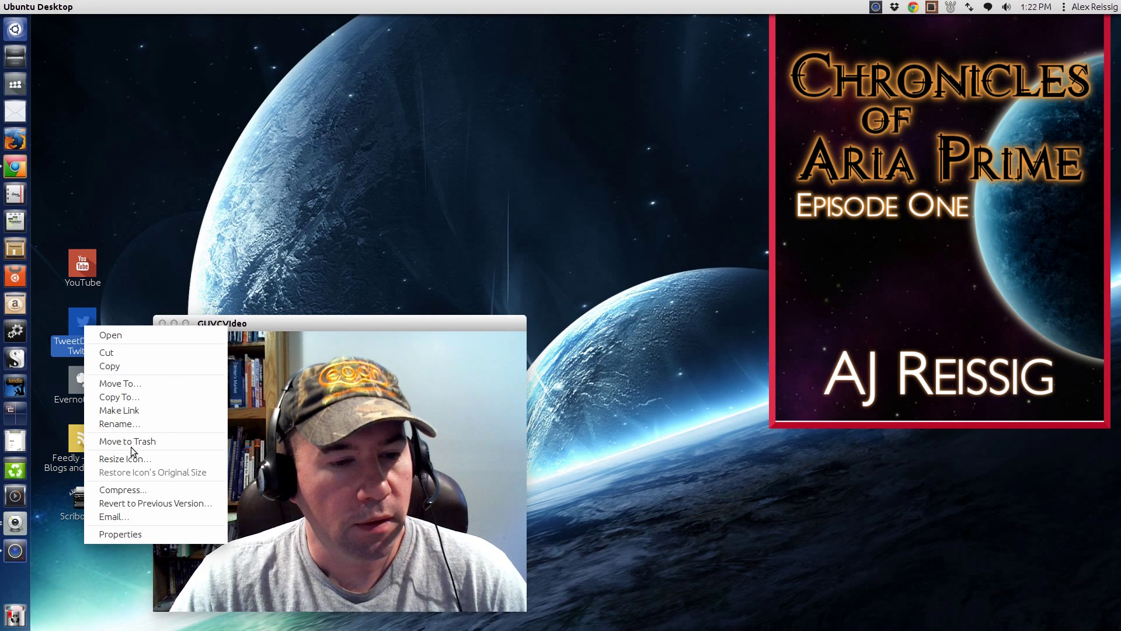
pyautogui.click(145, 443)
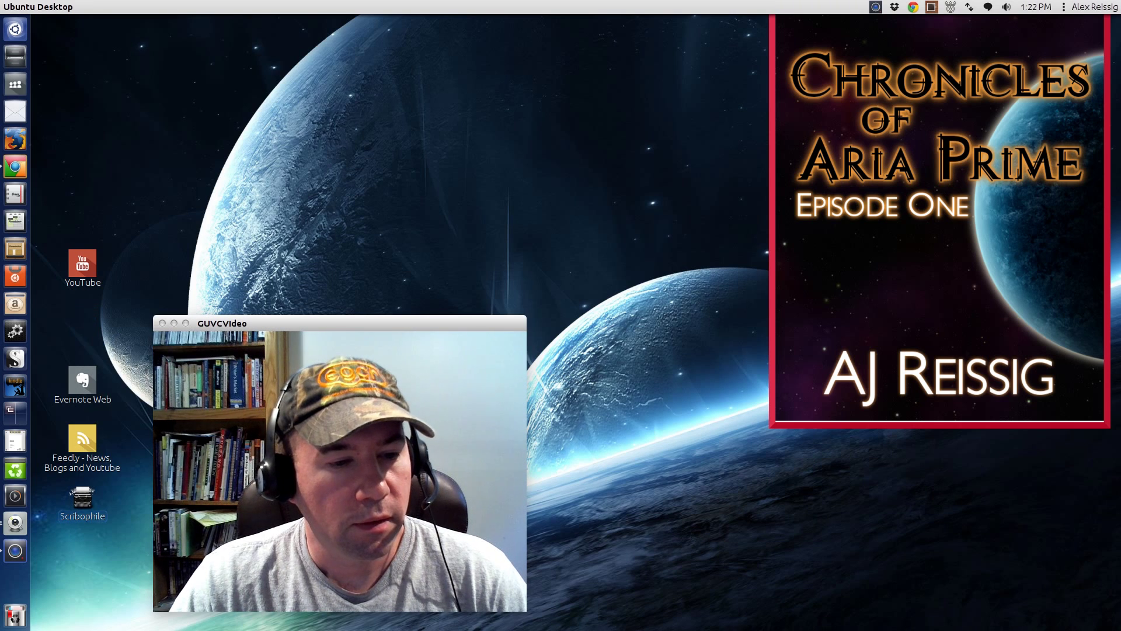